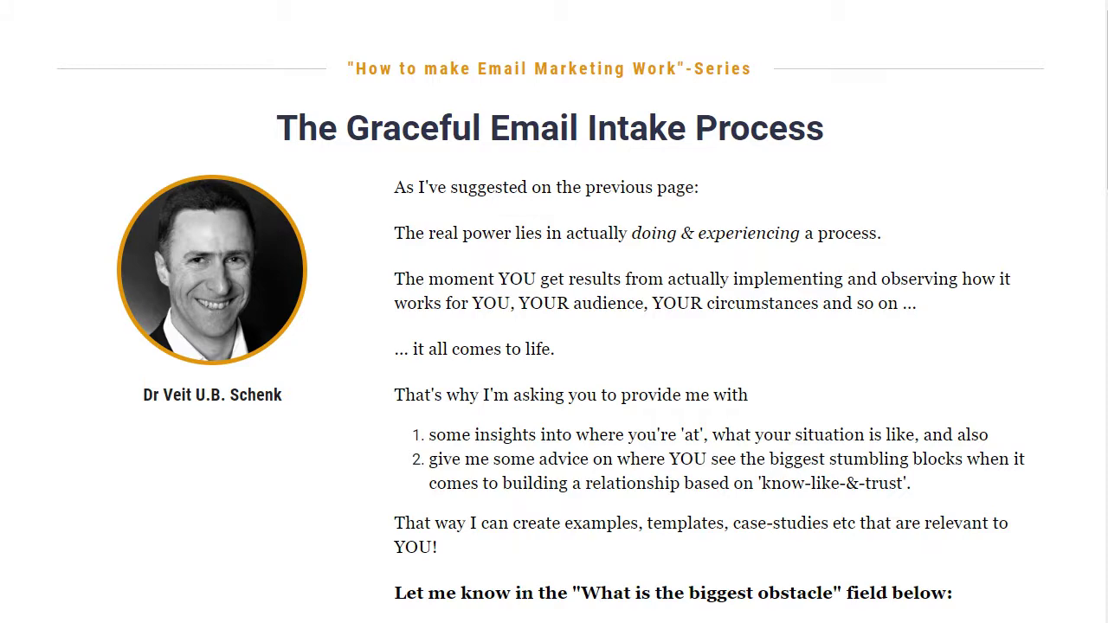
Review the live opt-in page's introduction, obstacle field, three yes/no questions and contact fields
{"action": "scroll", "coordinate": [554, 311], "scroll_direction": "down", "scroll_amount": 10}
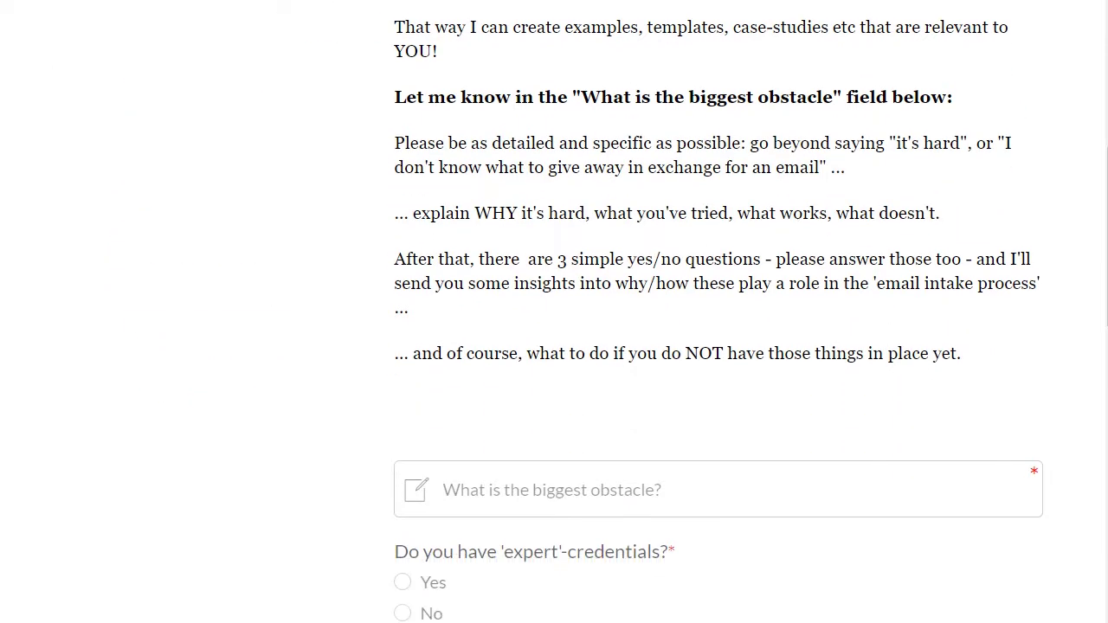
{"action": "scroll", "coordinate": [554, 312], "scroll_direction": "up", "scroll_amount": 1}
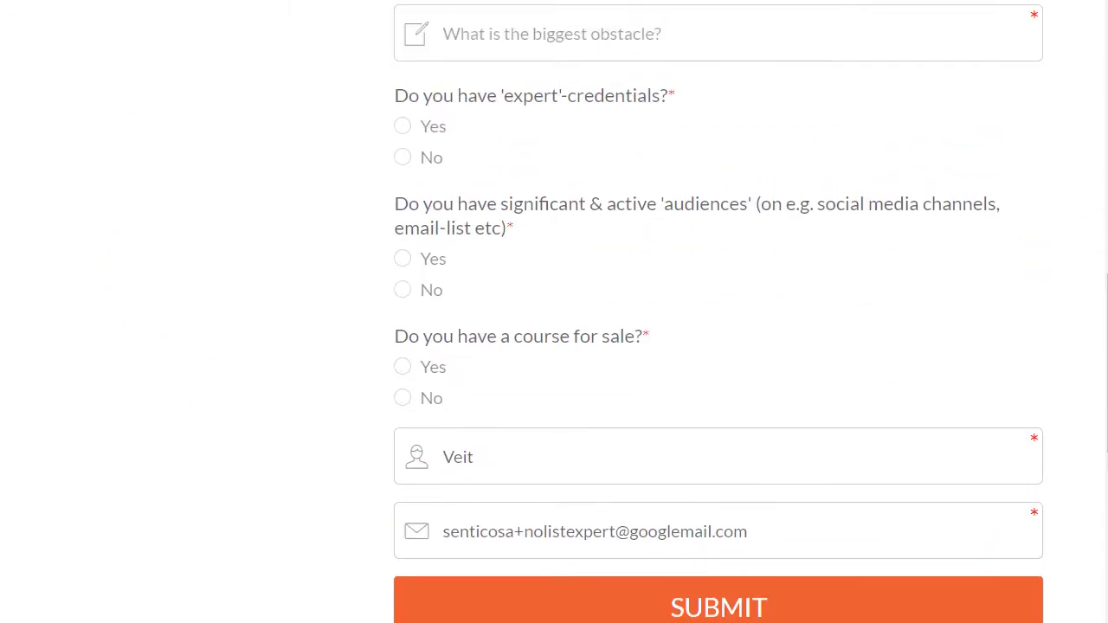
{"action": "scroll", "coordinate": [554, 311], "scroll_direction": "up", "scroll_amount": 9}
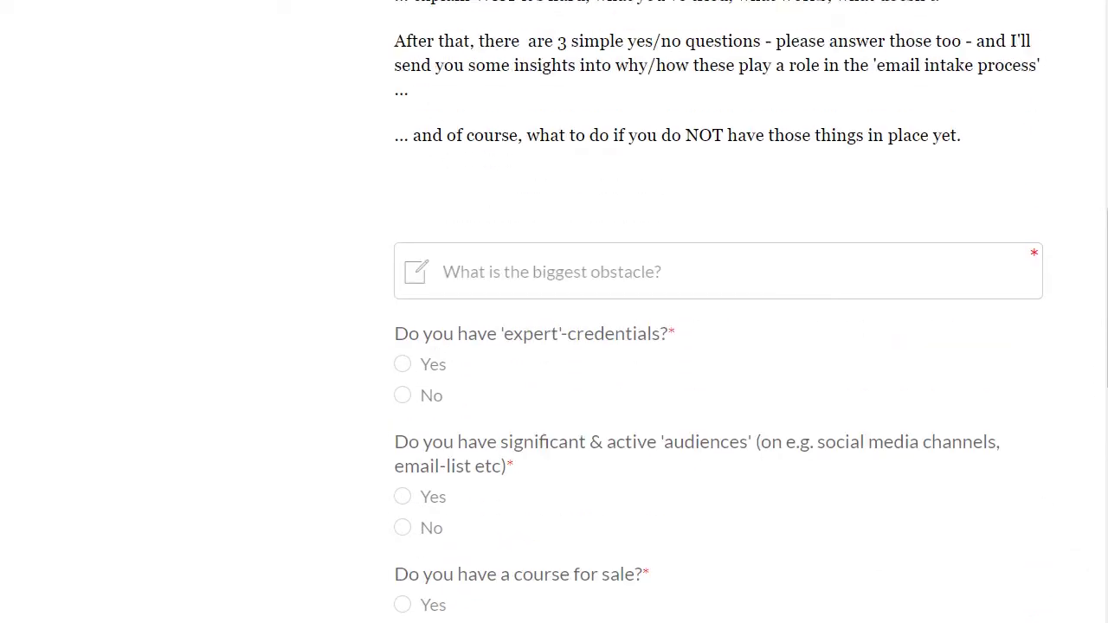
{"action": "scroll", "coordinate": [554, 312], "scroll_direction": "down", "scroll_amount": 9}
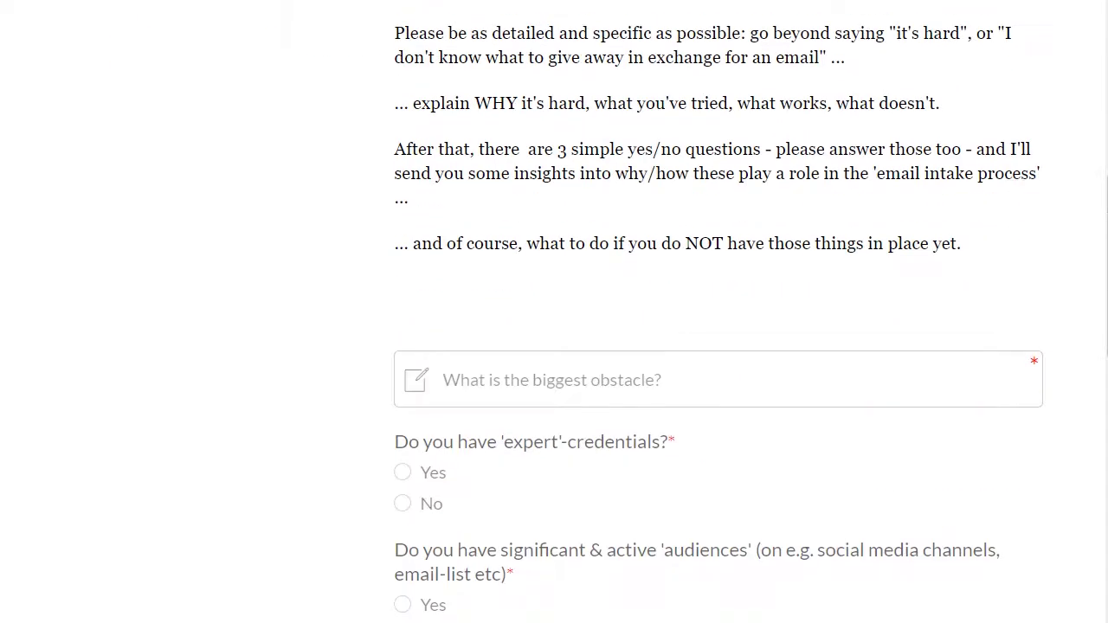
{"action": "scroll", "coordinate": [554, 312], "scroll_direction": "down", "scroll_amount": 4}
{"action": "scroll", "coordinate": [555, 312], "scroll_direction": "up", "scroll_amount": 6}
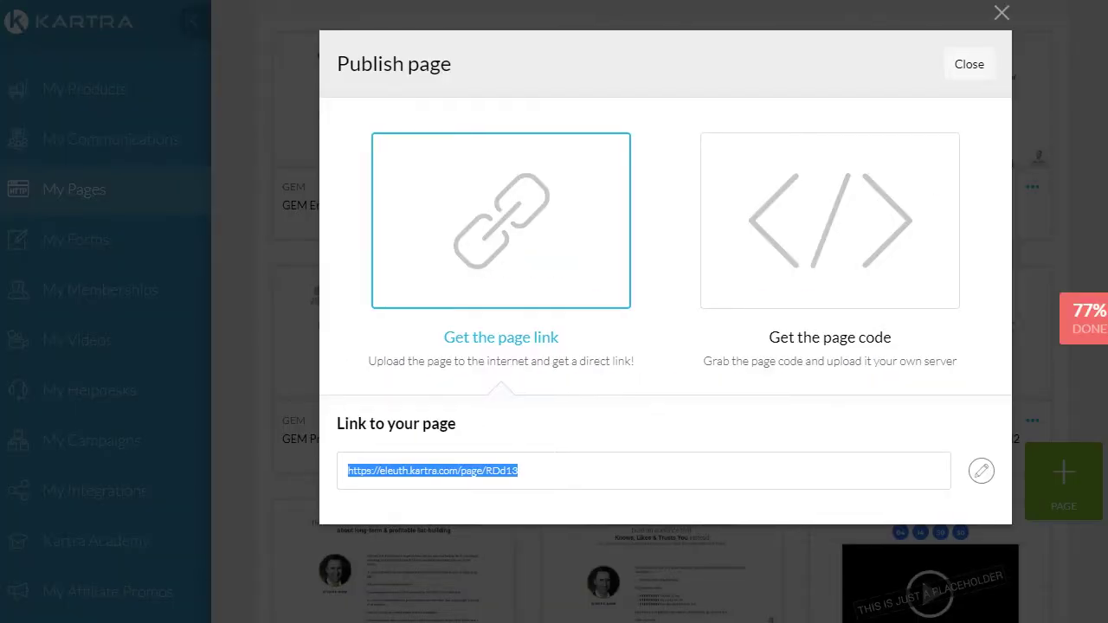
Dismiss the page link dialog and open the GEM Presell MicroCommitment Optin page for editing
{"action": "key", "text": "Escape"}
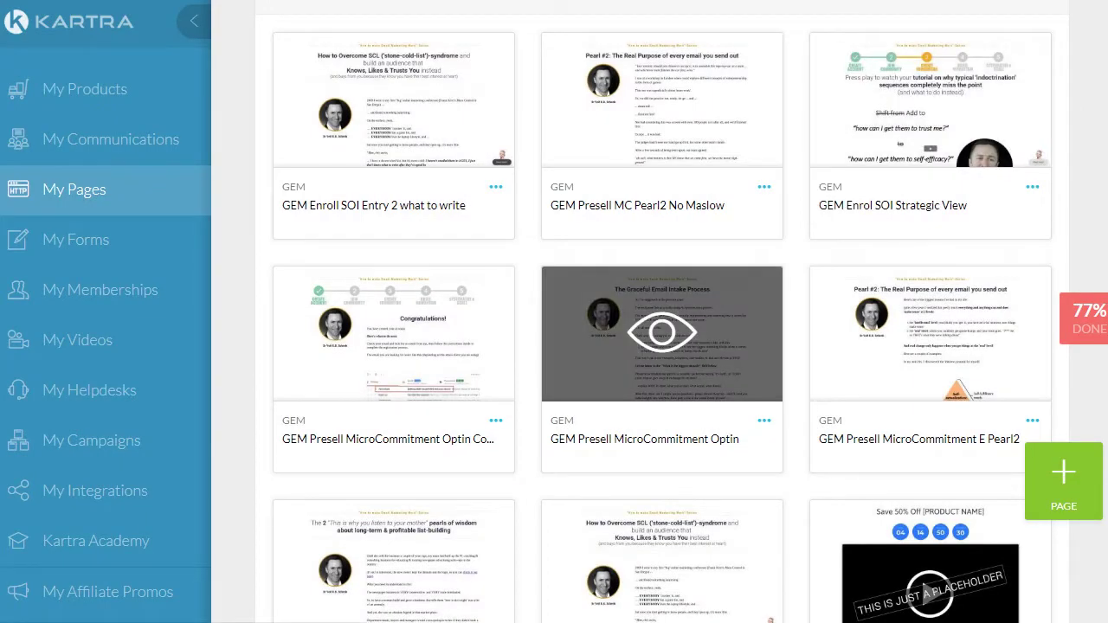
{"action": "left_click", "coordinate": [763, 420]}
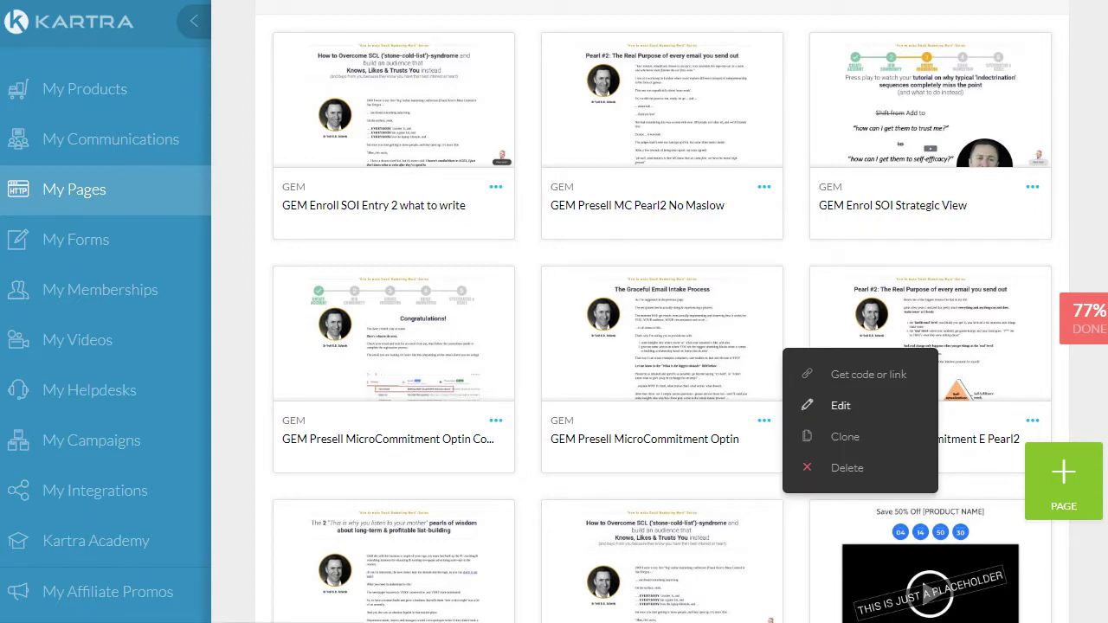
{"action": "left_click", "coordinate": [839, 405]}
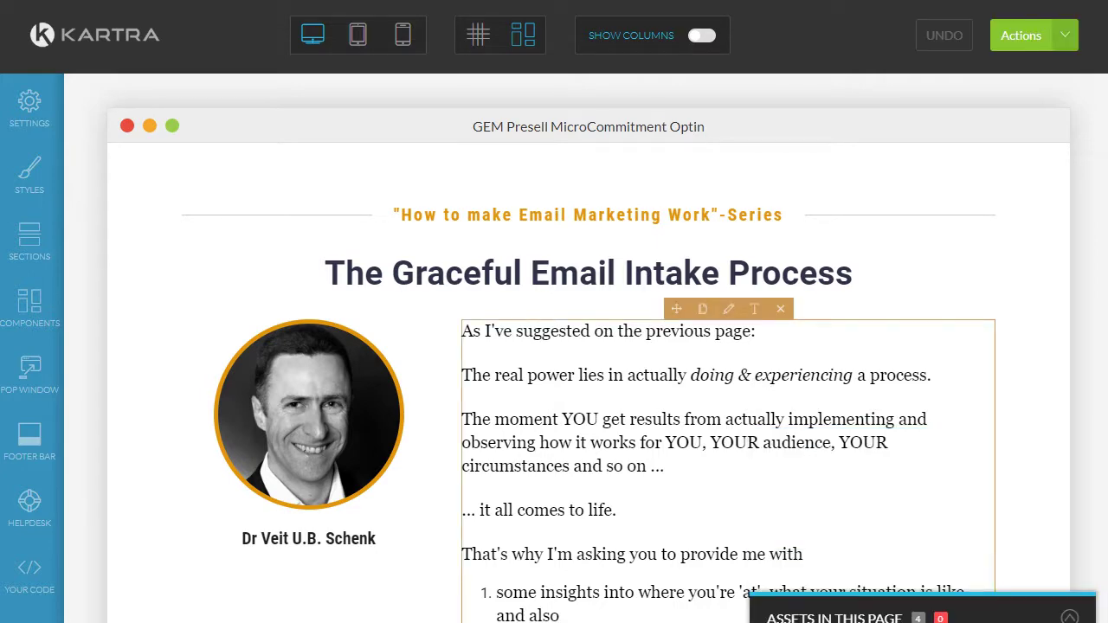
Insert a Large Light Fields opt-in block directly above the existing form with the biggest obstacle question
{"action": "scroll", "coordinate": [589, 346], "scroll_direction": "down", "scroll_amount": 10}
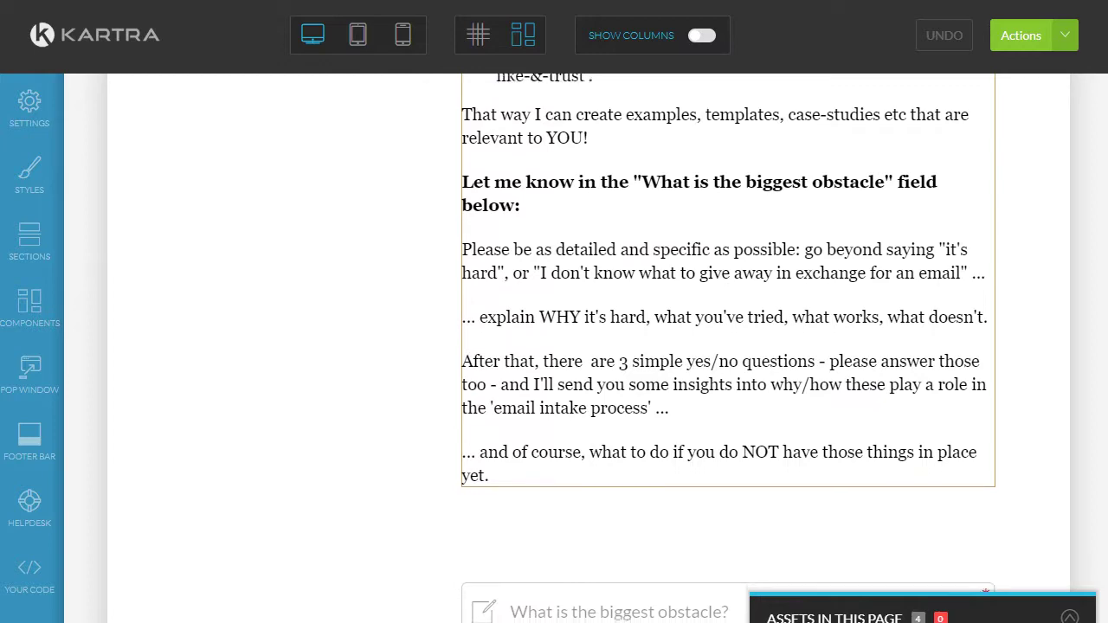
{"action": "scroll", "coordinate": [727, 346], "scroll_direction": "down", "scroll_amount": 6}
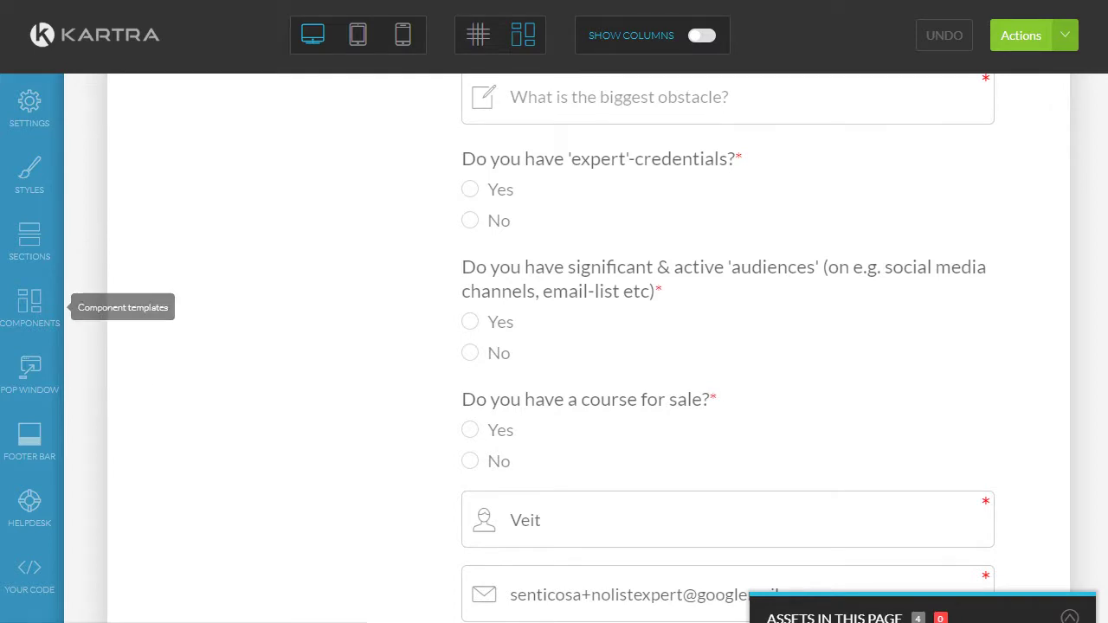
{"action": "left_click", "coordinate": [29, 303]}
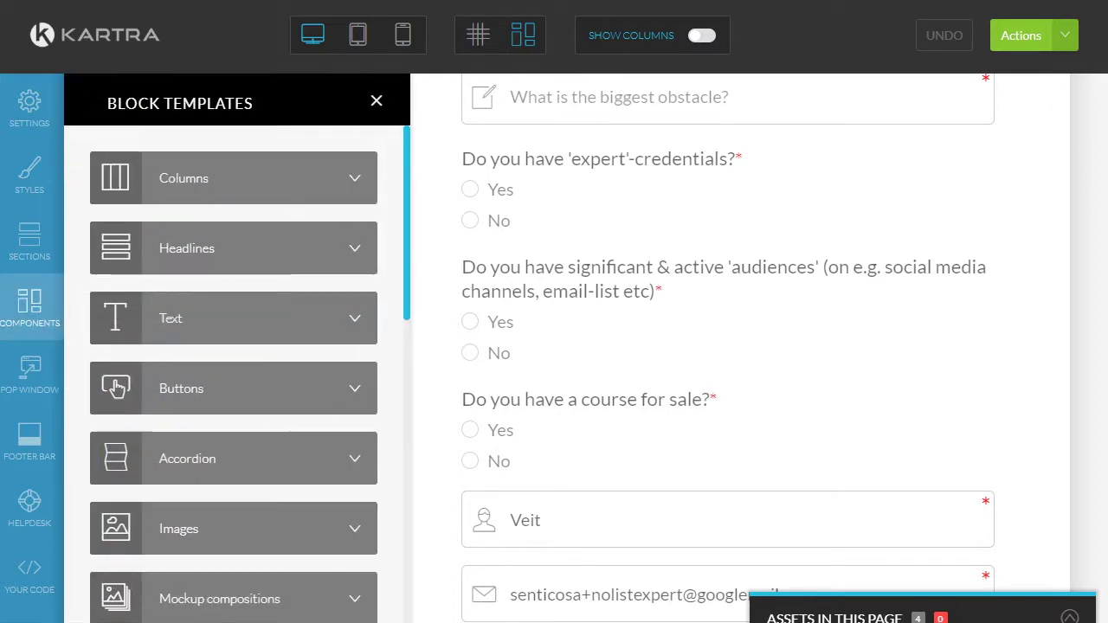
{"action": "scroll", "coordinate": [233, 338], "scroll_direction": "down", "scroll_amount": 6}
{"action": "scroll", "coordinate": [233, 337], "scroll_direction": "down", "scroll_amount": 3}
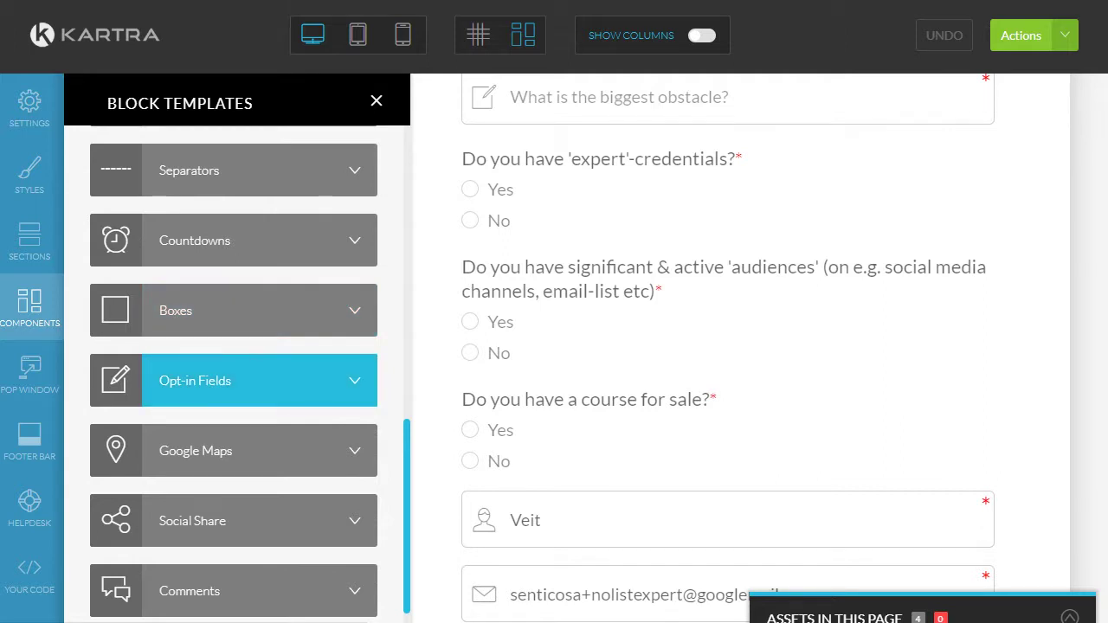
{"action": "left_click", "coordinate": [234, 380]}
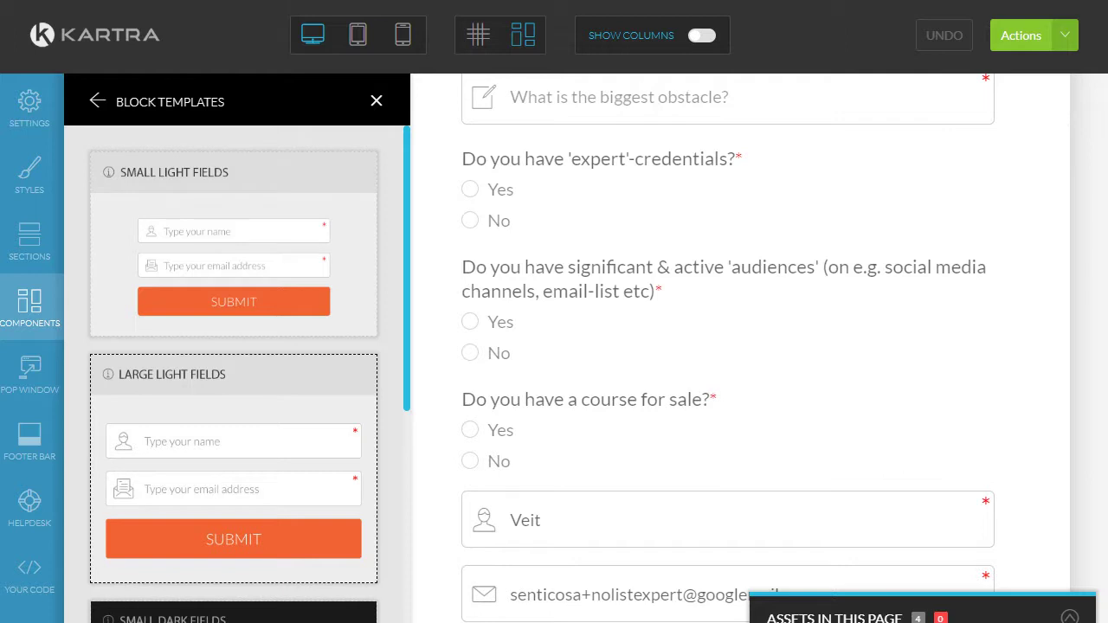
{"action": "scroll", "coordinate": [727, 347], "scroll_direction": "up", "scroll_amount": 3}
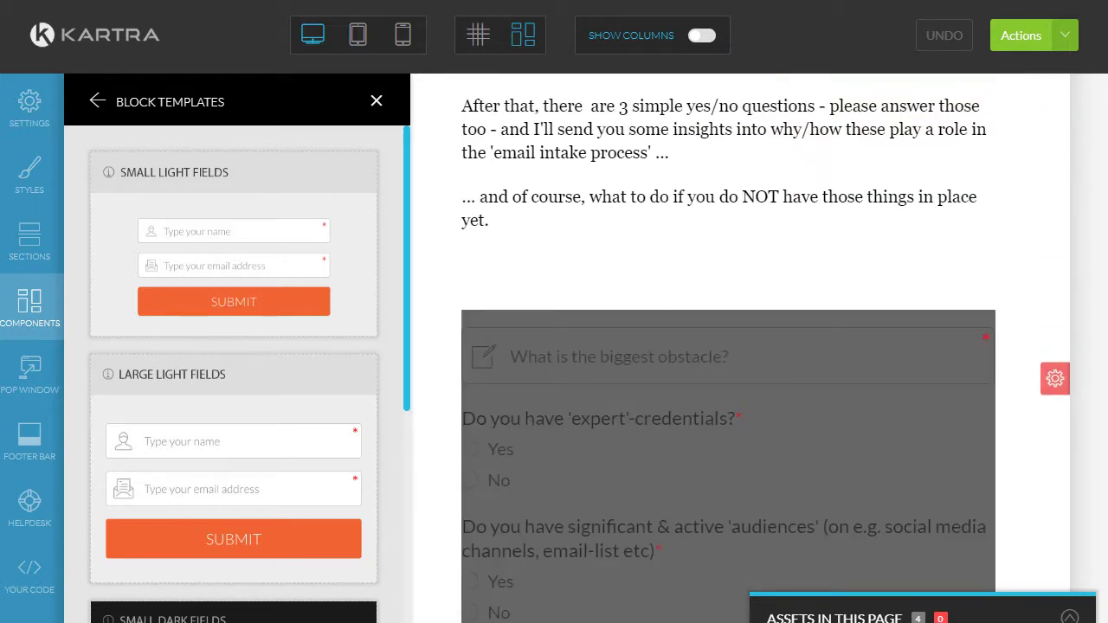
{"action": "left_click_drag", "start_coordinate": [234, 381], "coordinate": [794, 324]}
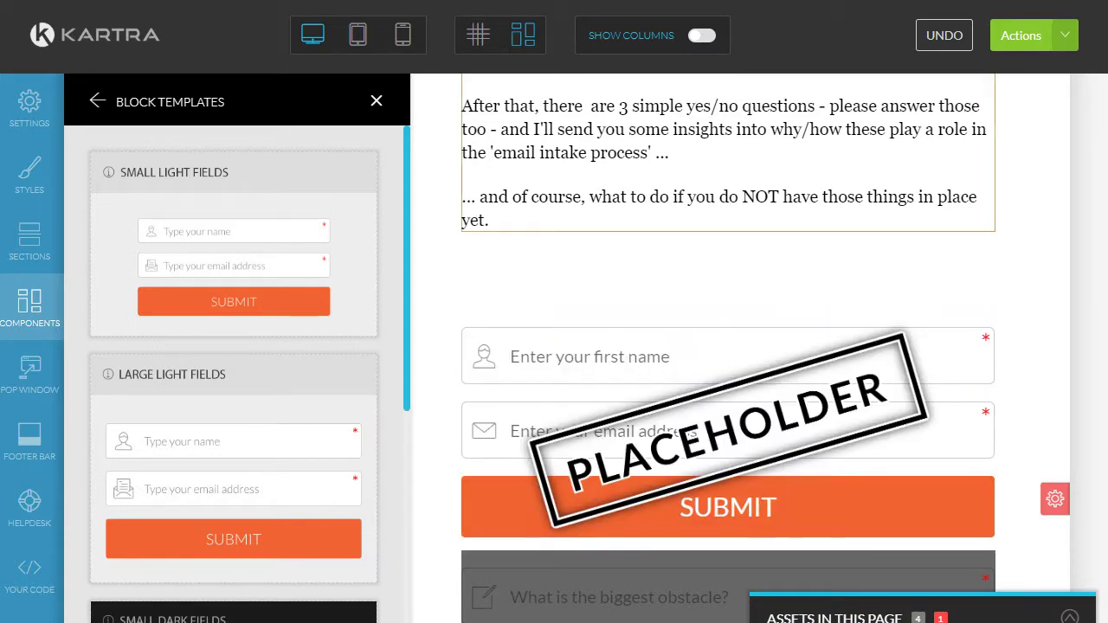
Open the placeholder form's configuration and display the available opt-in forms
{"action": "scroll", "coordinate": [728, 347], "scroll_direction": "down", "scroll_amount": 5}
{"action": "scroll", "coordinate": [728, 346], "scroll_direction": "up", "scroll_amount": 4}
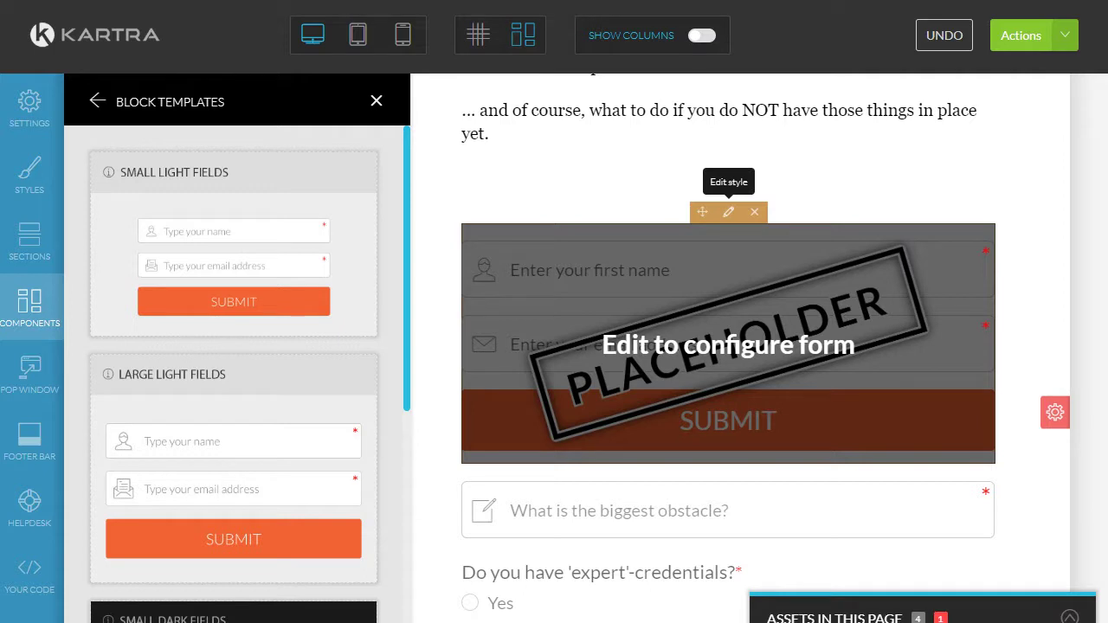
{"action": "left_click", "coordinate": [728, 212]}
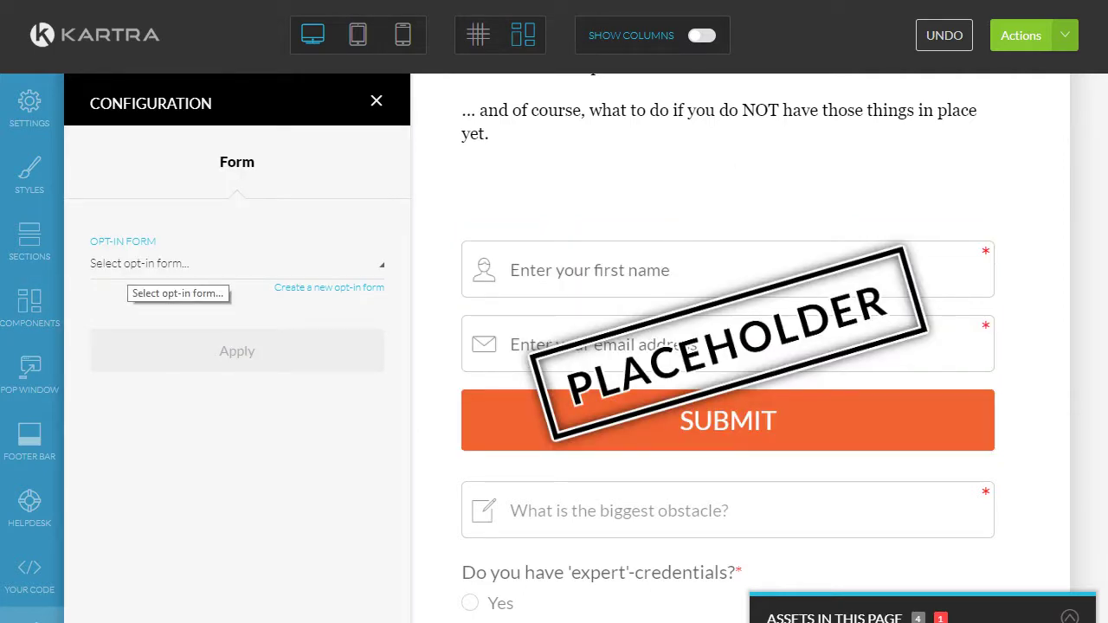
{"action": "left_click", "coordinate": [138, 263]}
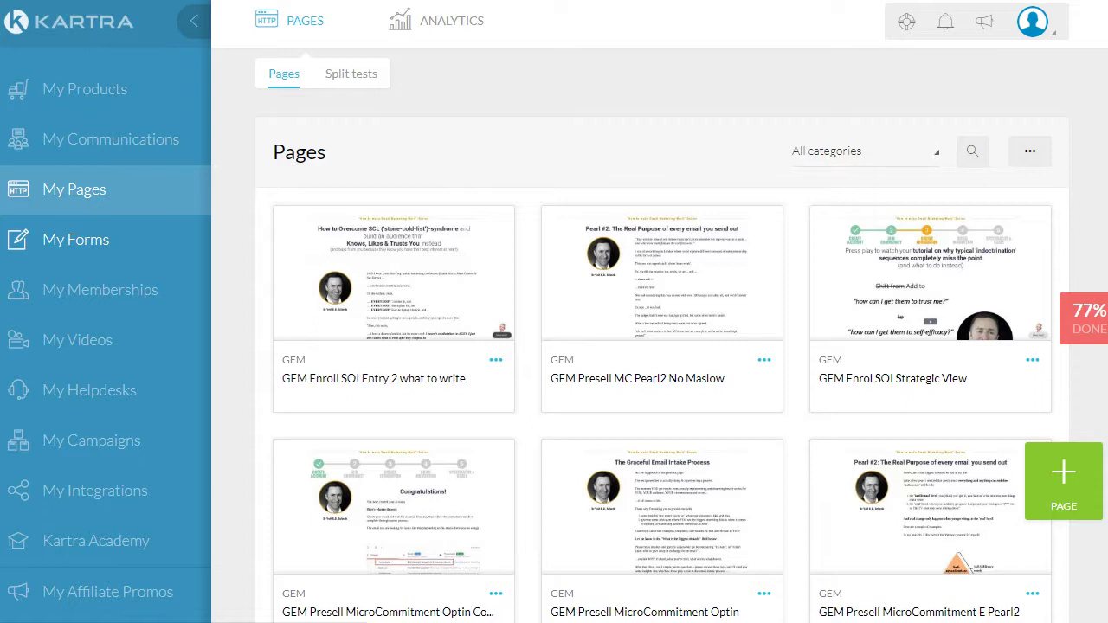
Show the available actions for the "GEM Presell MicroCommitment Optin Co..." page
{"action": "scroll", "coordinate": [662, 347], "scroll_direction": "down", "scroll_amount": 1}
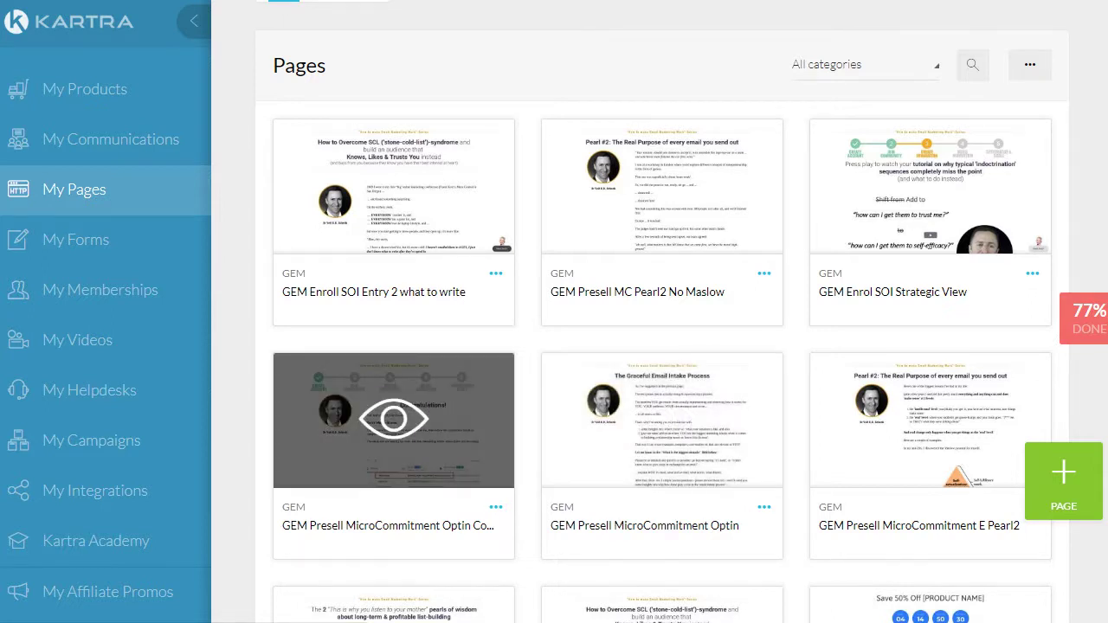
{"action": "left_click", "coordinate": [495, 506]}
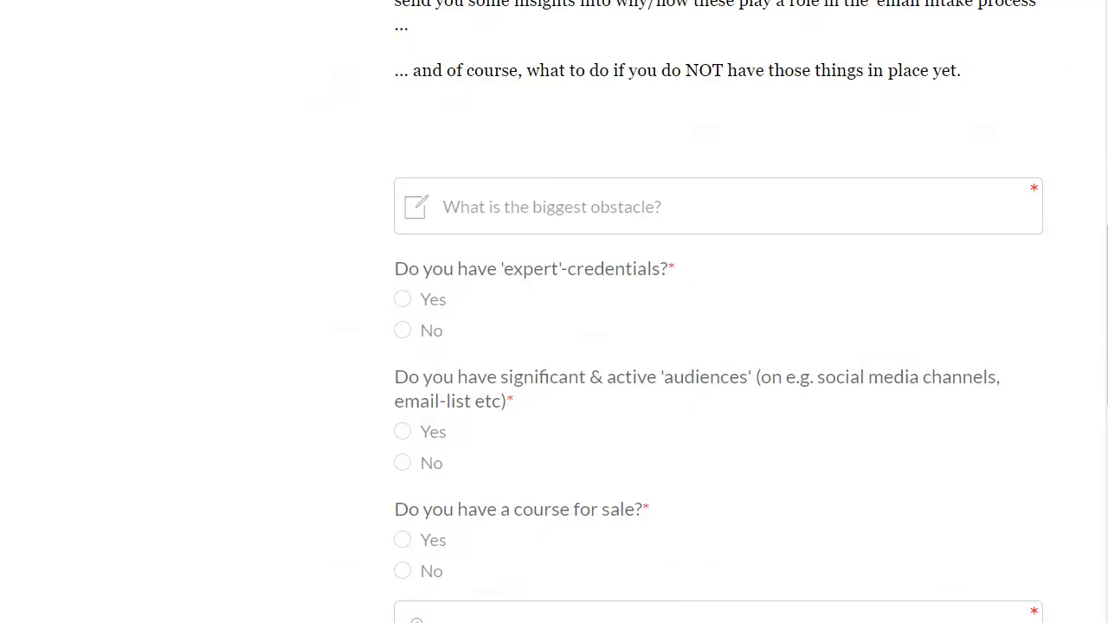
On the live opt-in page, enter "blah" as the biggest obstacle and answer Yes to all three questions
{"action": "left_click", "coordinate": [450, 207]}
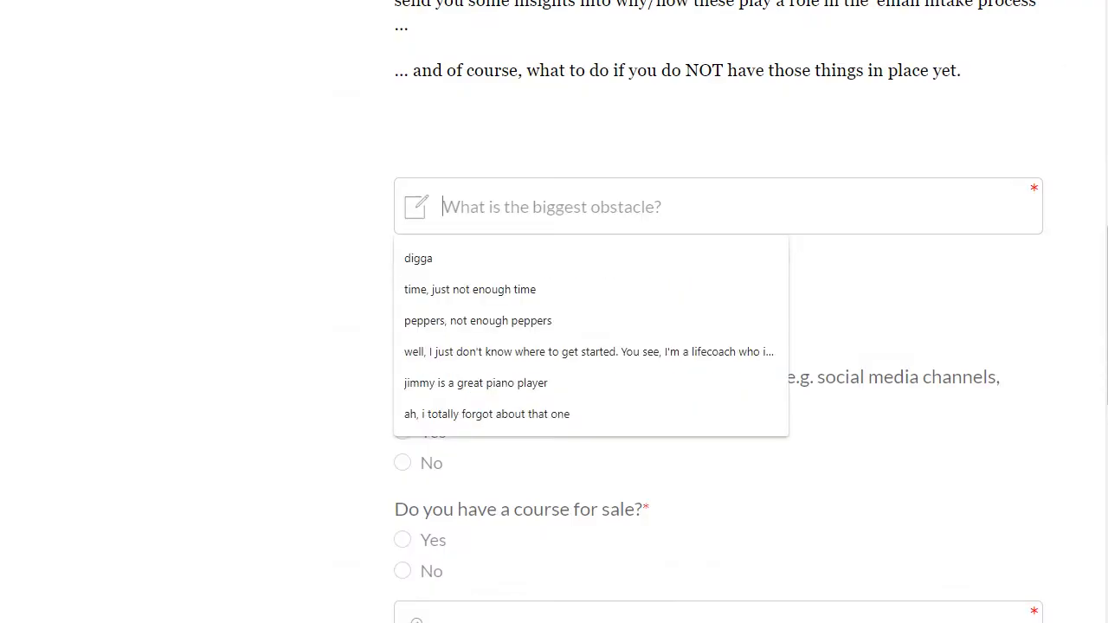
{"action": "type", "text": "blah"}
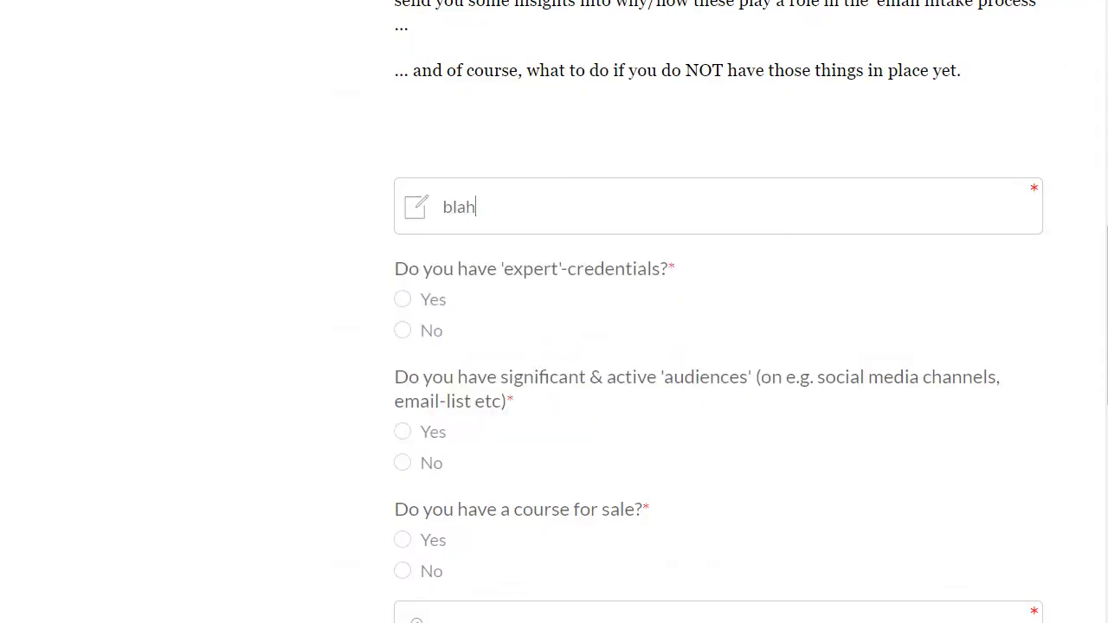
{"action": "left_click", "coordinate": [403, 299]}
{"action": "left_click", "coordinate": [403, 431]}
{"action": "left_click", "coordinate": [402, 539]}
Replace the part of the e-mail address after the plus sign with a new test alias and submit the form
{"action": "scroll", "coordinate": [718, 311], "scroll_direction": "down", "scroll_amount": 2}
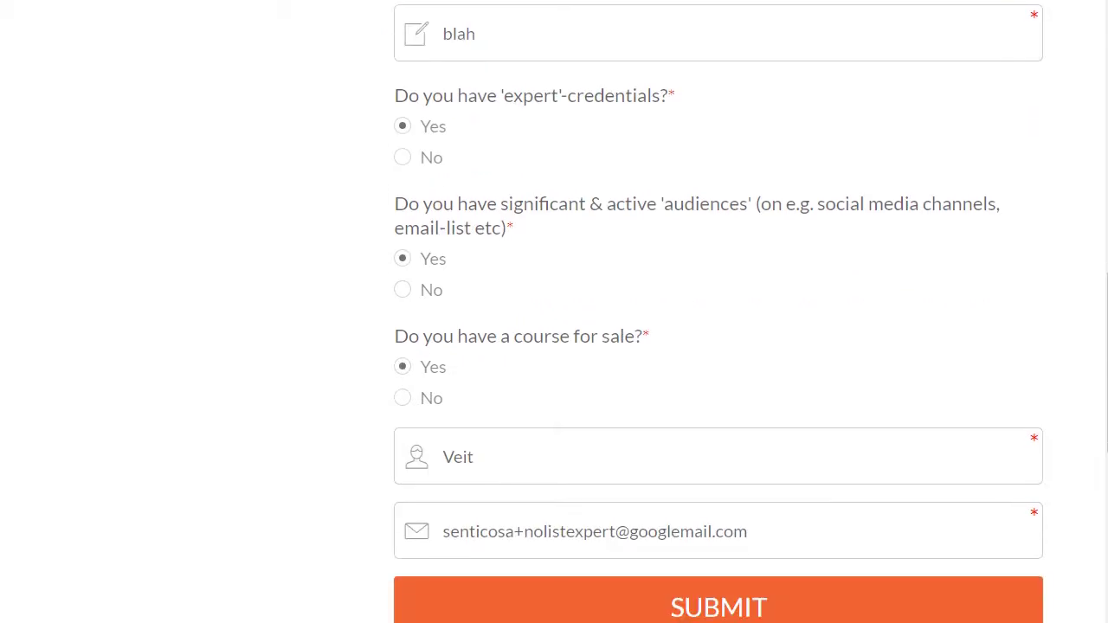
{"action": "left_click", "coordinate": [628, 531]}
{"action": "key", "text": "BackSpace"}
{"action": "key", "text": "BackSpace"}
{"action": "key", "text": "BackSpace"}
{"action": "key", "text": "BackSpace"}
{"action": "key", "text": "BackSpace"}
{"action": "key", "text": "BackSpace"}
{"action": "key", "text": "BackSpace"}
{"action": "key", "text": "BackSpace"}
{"action": "key", "text": "BackSpace"}
{"action": "key", "text": "BackSpace"}
{"action": "key", "text": "BackSpace"}
{"action": "key", "text": "BackSpace"}
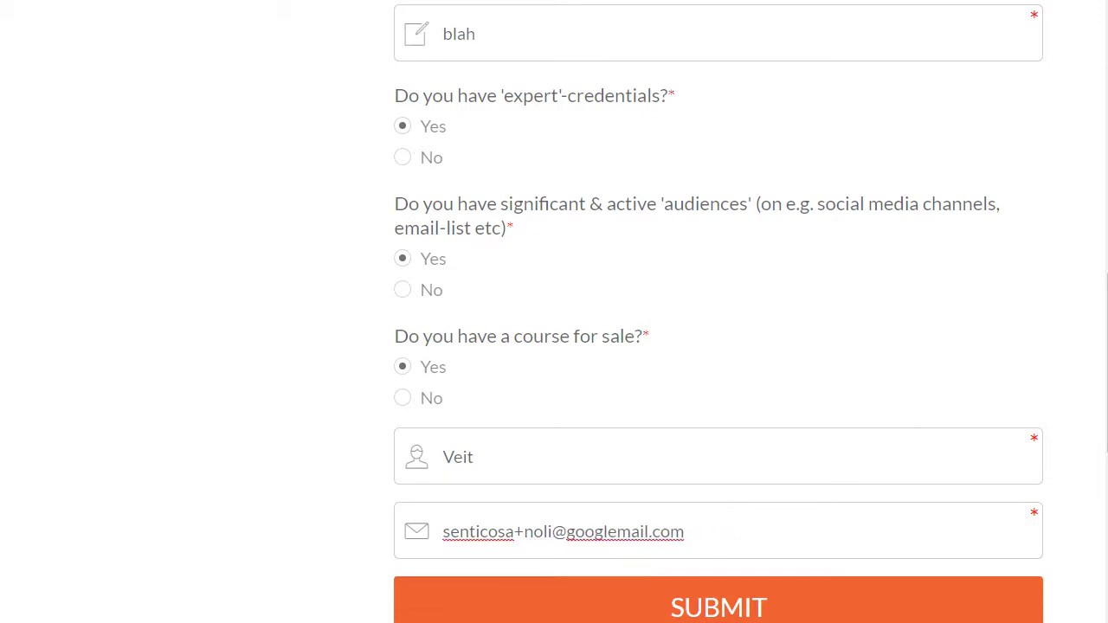
{"action": "type", "text": "formichelle"}
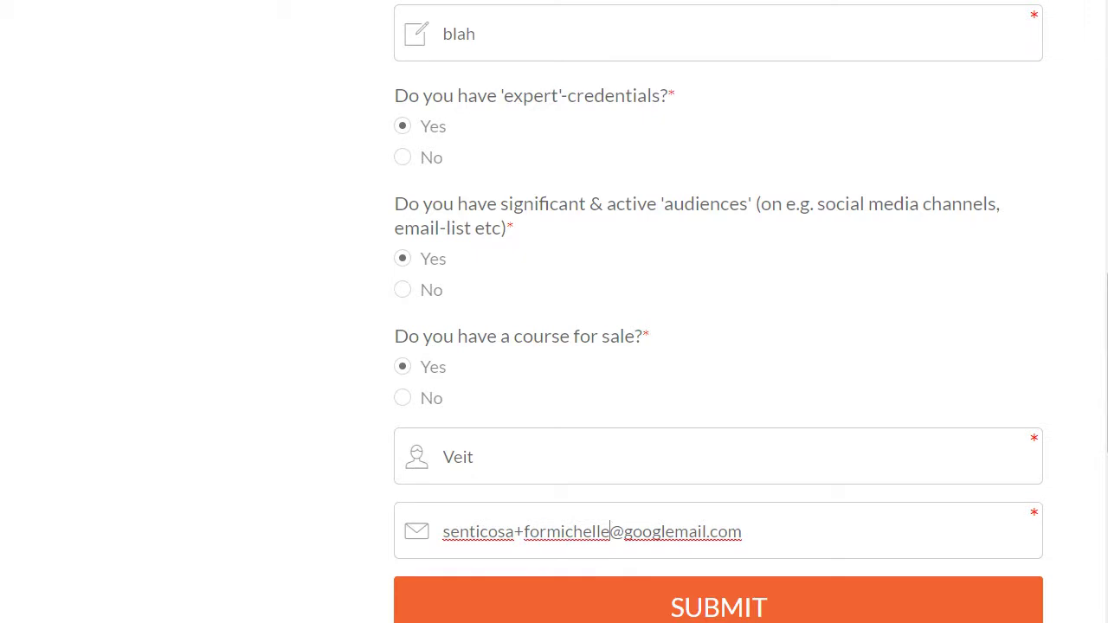
{"action": "scroll", "coordinate": [718, 312], "scroll_direction": "down", "scroll_amount": 1}
{"action": "key", "text": "Return"}
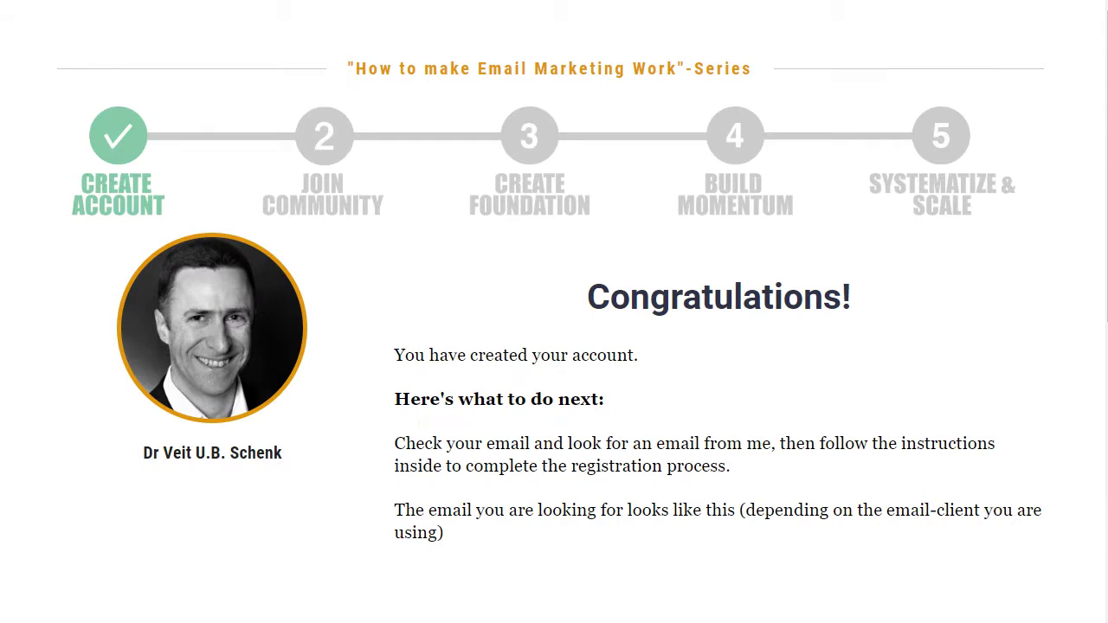
Review the confirmation page's progress steps, follow-up instructions, example inbox image and support contact note
{"action": "scroll", "coordinate": [554, 311], "scroll_direction": "down", "scroll_amount": 2}
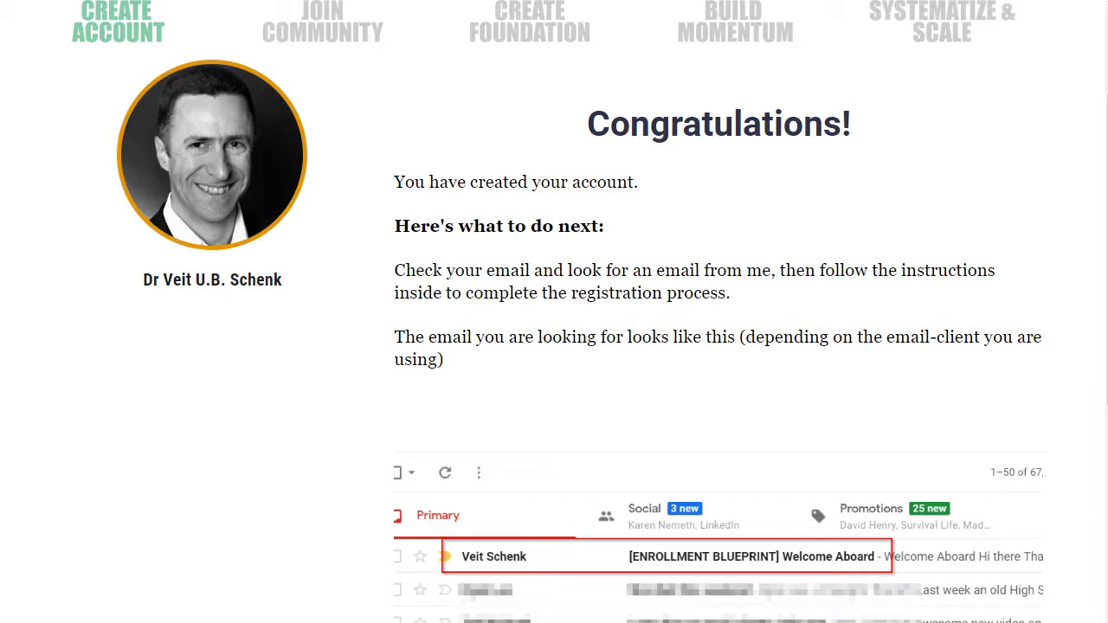
{"action": "scroll", "coordinate": [554, 311], "scroll_direction": "down", "scroll_amount": 1}
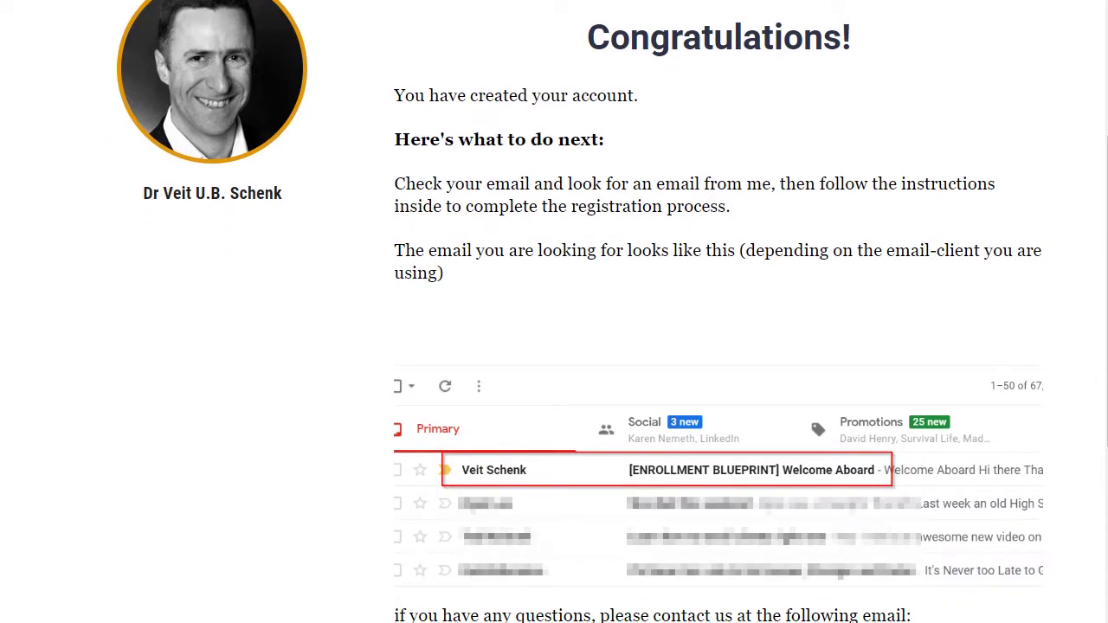
{"action": "scroll", "coordinate": [554, 312], "scroll_direction": "down", "scroll_amount": 1}
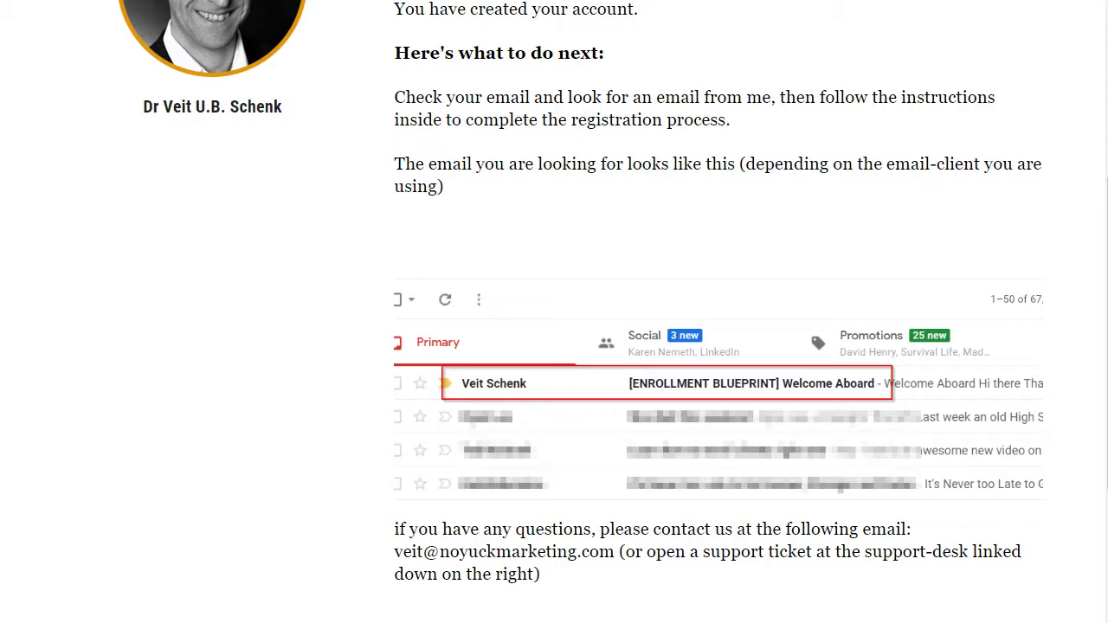
{"action": "scroll", "coordinate": [554, 312], "scroll_direction": "down", "scroll_amount": 1}
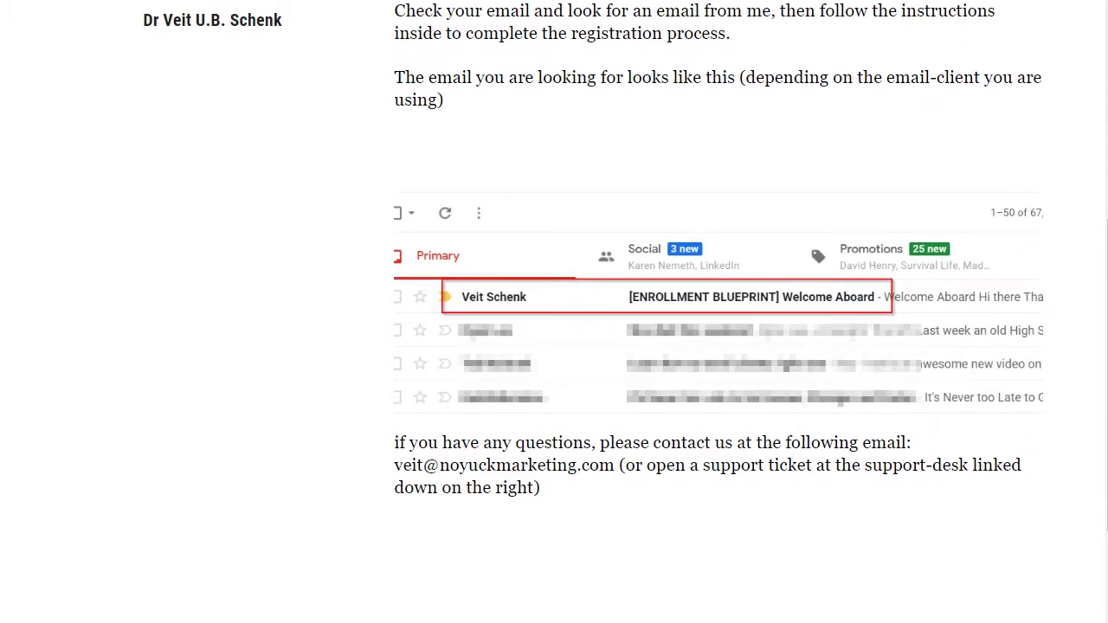
{"action": "scroll", "coordinate": [554, 311], "scroll_direction": "up", "scroll_amount": 5}
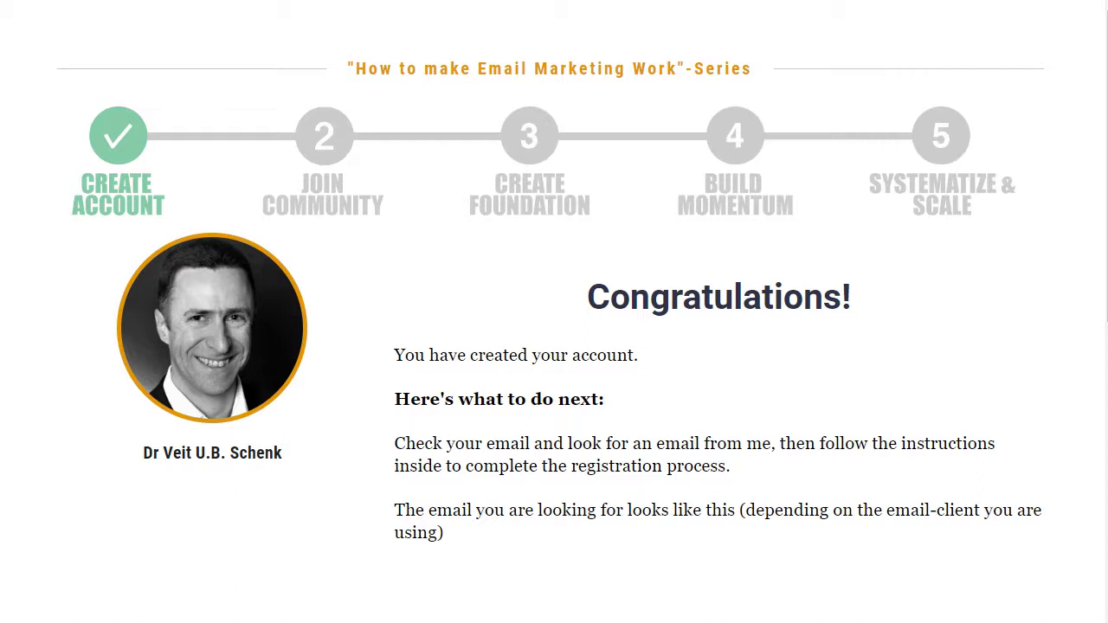
{"action": "scroll", "coordinate": [554, 312], "scroll_direction": "down", "scroll_amount": 3}
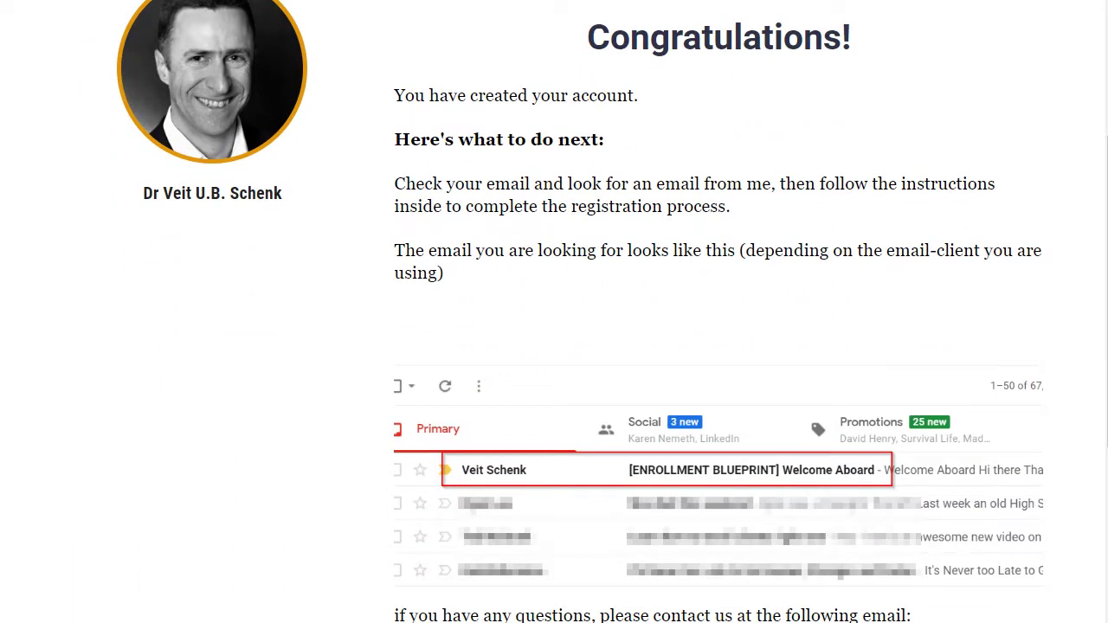
{"action": "scroll", "coordinate": [554, 311], "scroll_direction": "up", "scroll_amount": 3}
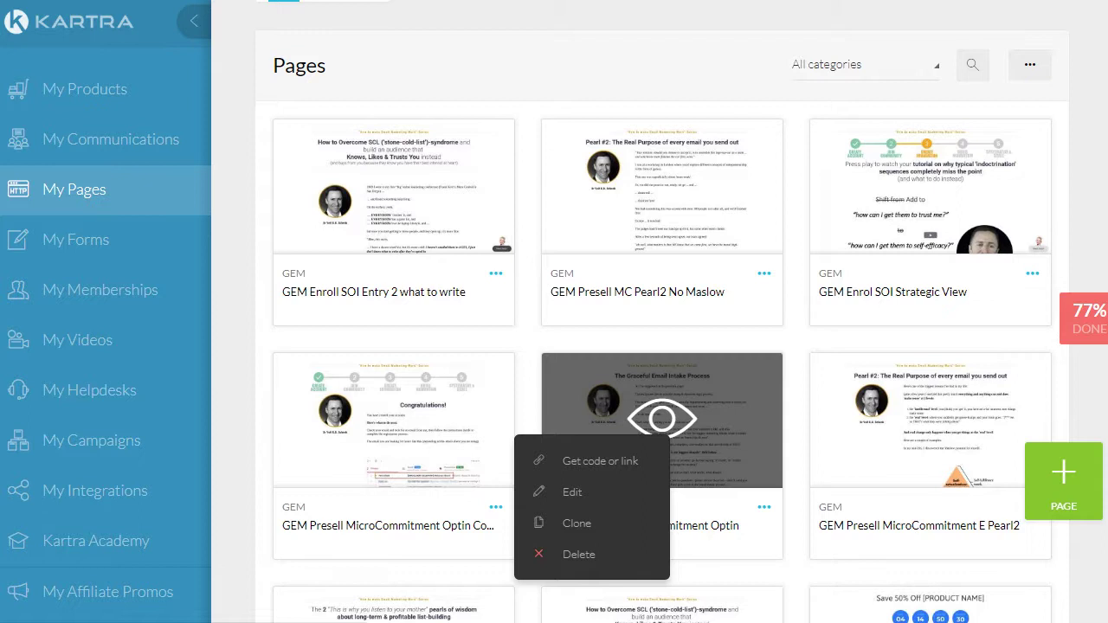
Back in the Kartra page list, show the available actions for the GEM Presell MicroCommitment Optin page
{"action": "left_click", "coordinate": [763, 508]}
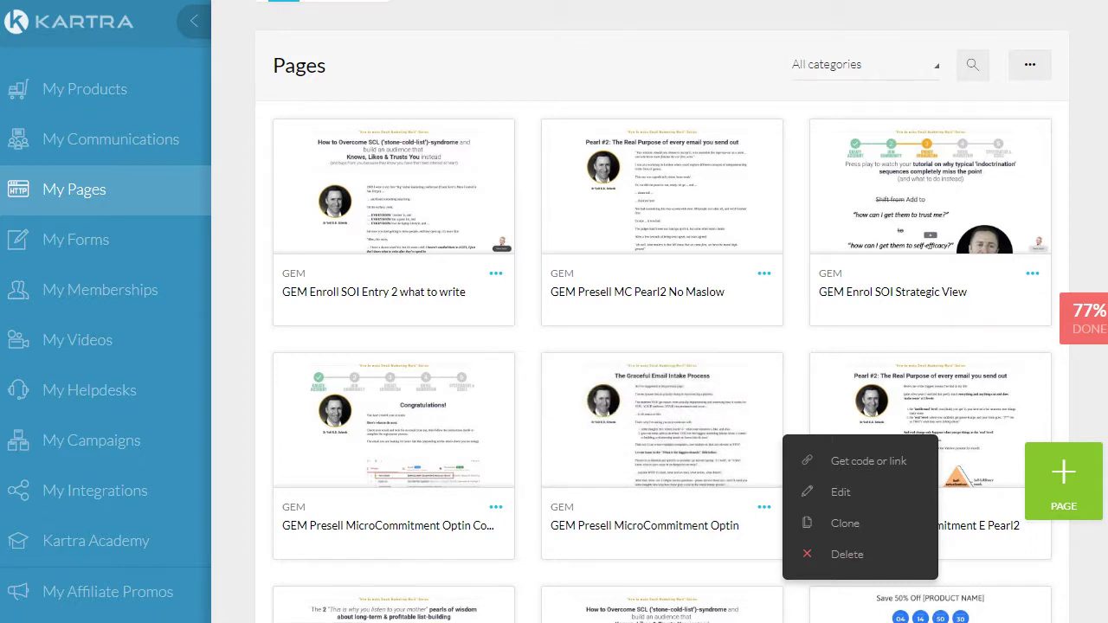
{"action": "scroll", "coordinate": [662, 346], "scroll_direction": "up", "scroll_amount": 2}
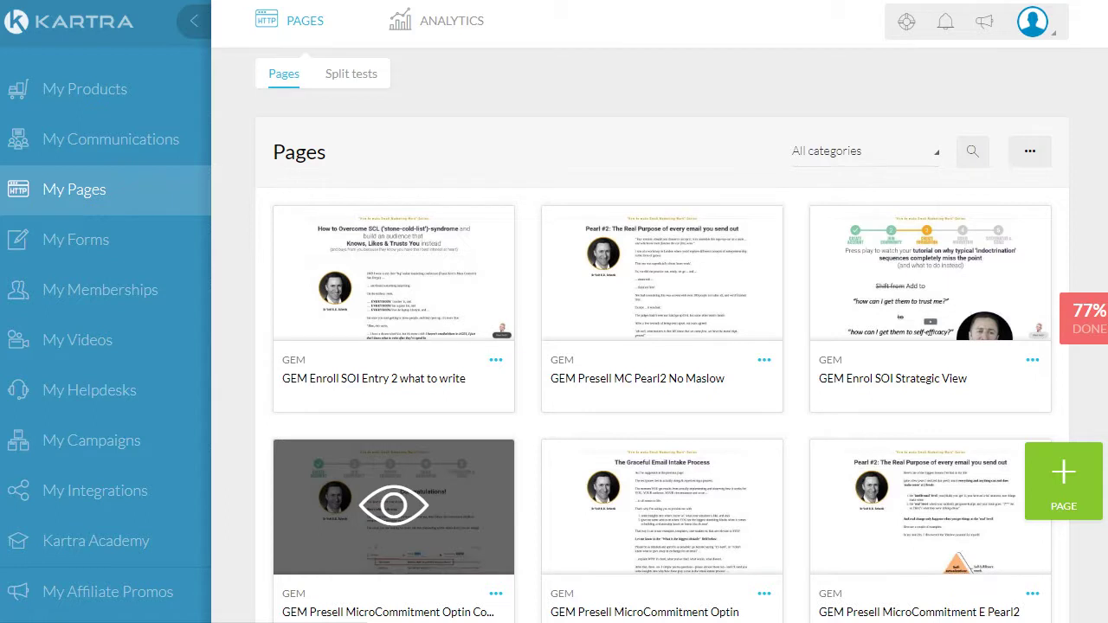
Open the GEMrollment Survey form's confirmation settings and review the opt-in type, sender, confirmation email, confirmation page and success page
{"action": "scroll", "coordinate": [394, 507], "scroll_direction": "down", "scroll_amount": 2}
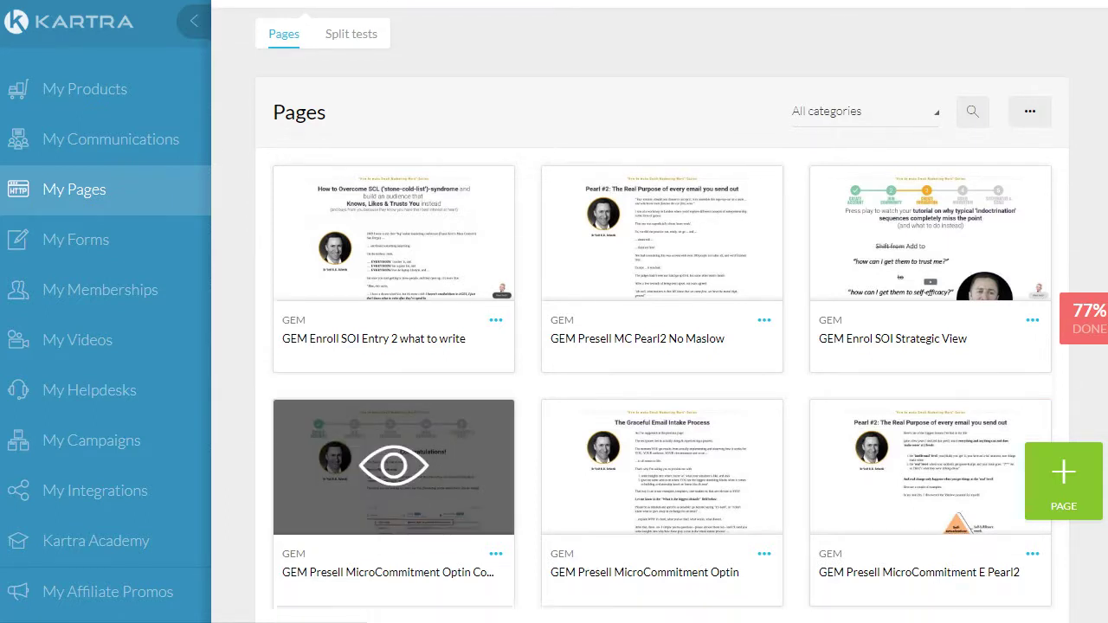
{"action": "scroll", "coordinate": [394, 506], "scroll_direction": "up", "scroll_amount": 1}
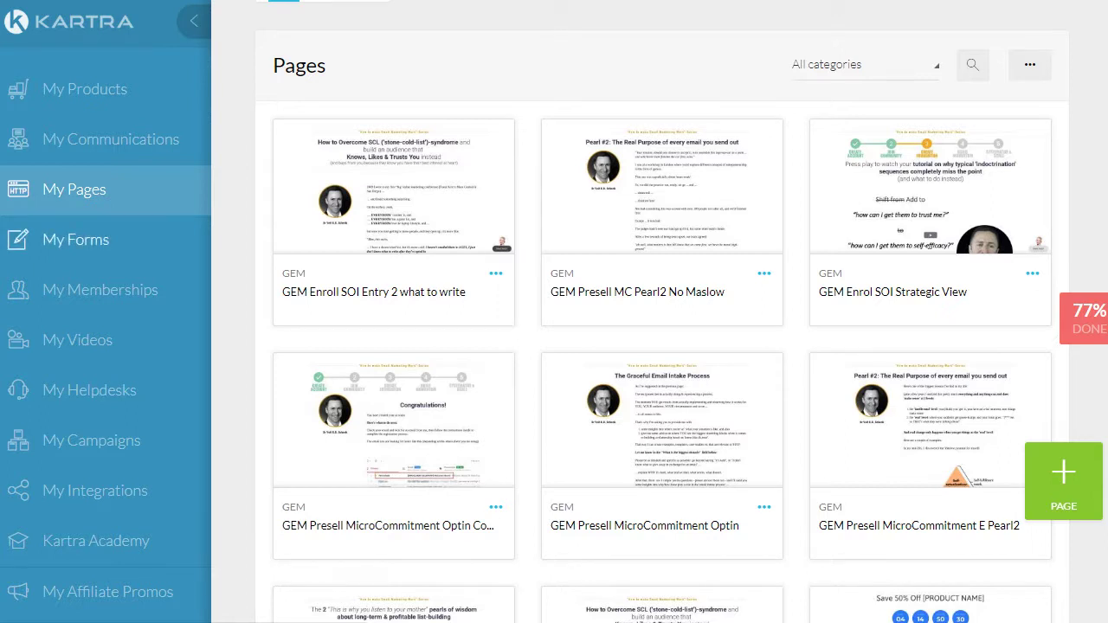
{"action": "left_click", "coordinate": [76, 239]}
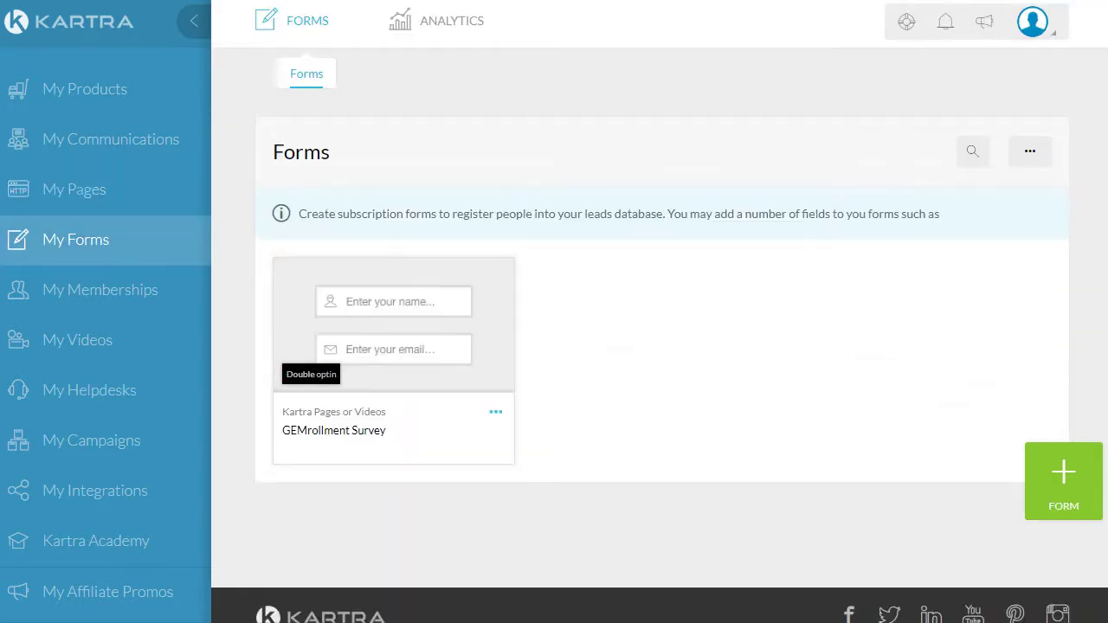
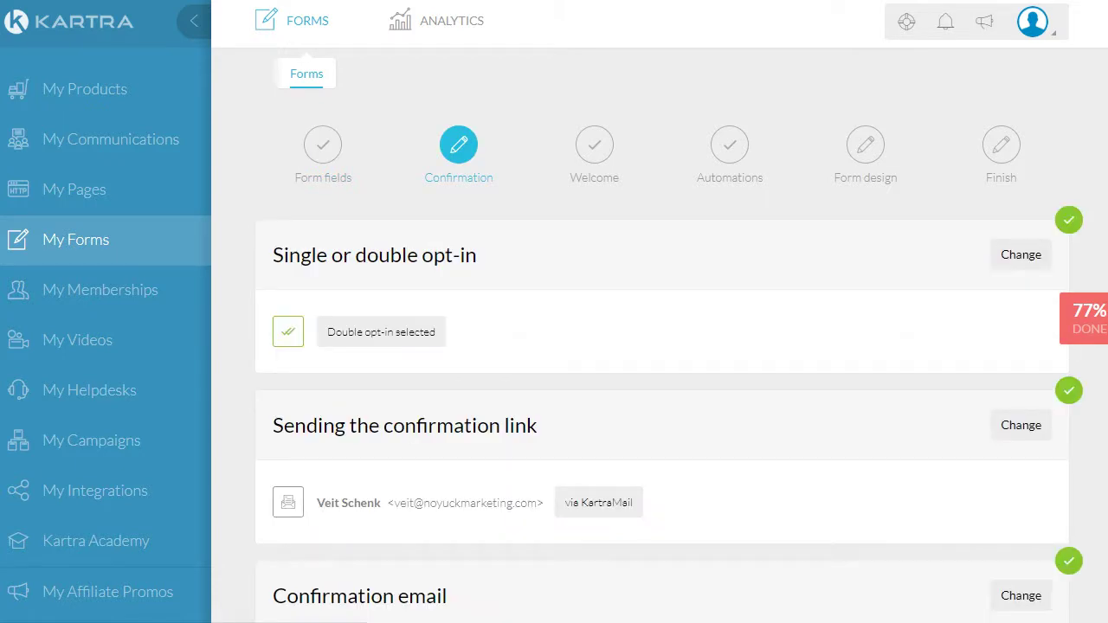
{"action": "scroll", "coordinate": [662, 346], "scroll_direction": "down", "scroll_amount": 2}
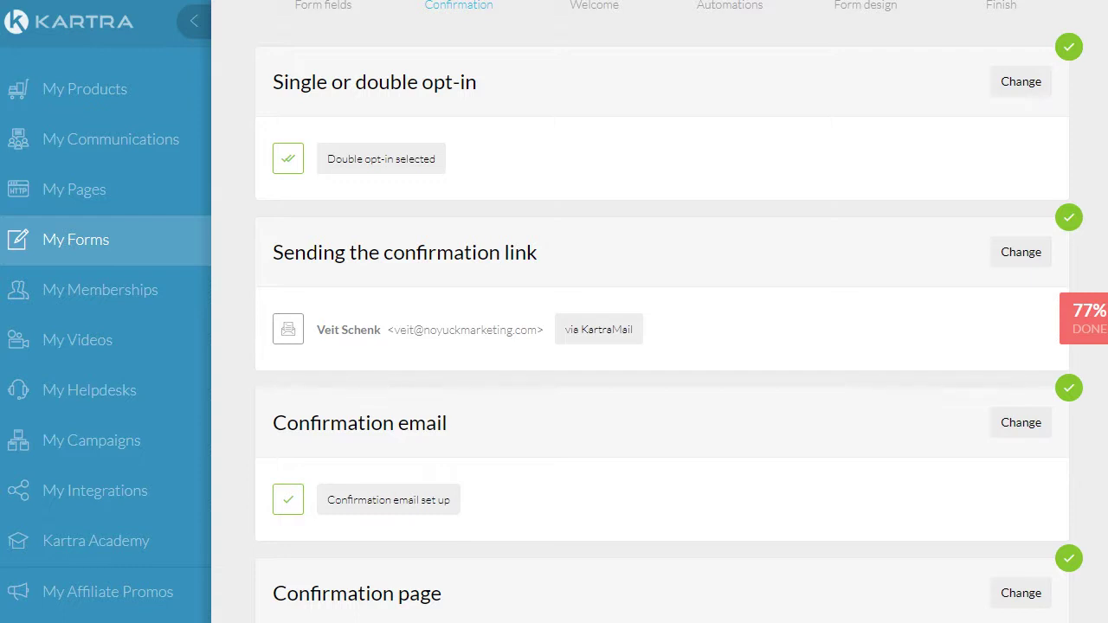
{"action": "scroll", "coordinate": [661, 312], "scroll_direction": "down", "scroll_amount": 5}
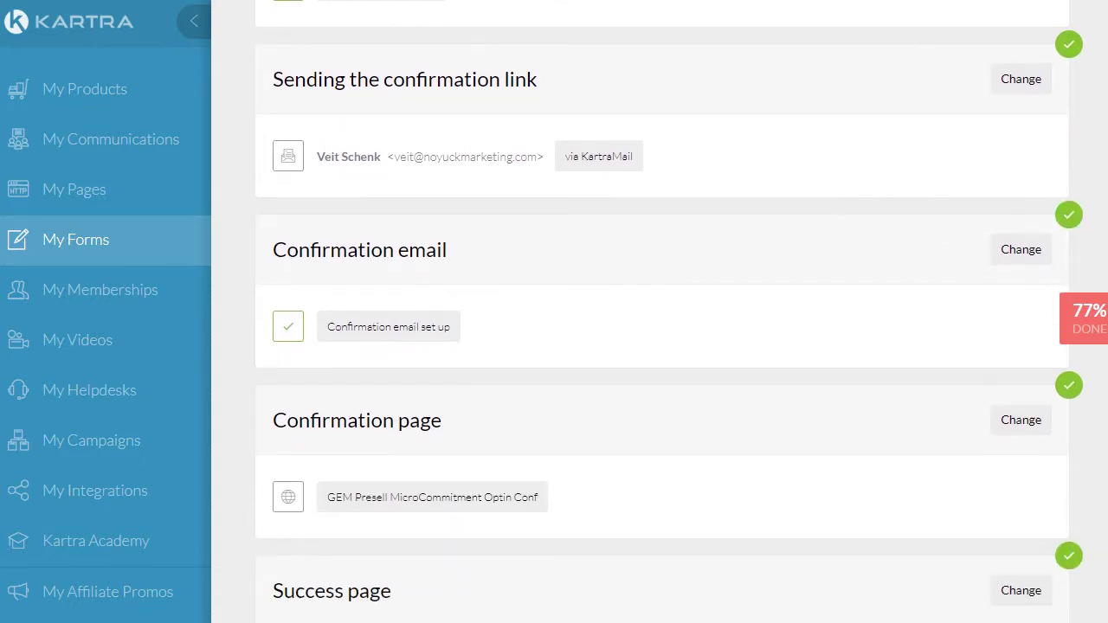
{"action": "scroll", "coordinate": [662, 312], "scroll_direction": "down", "scroll_amount": 2}
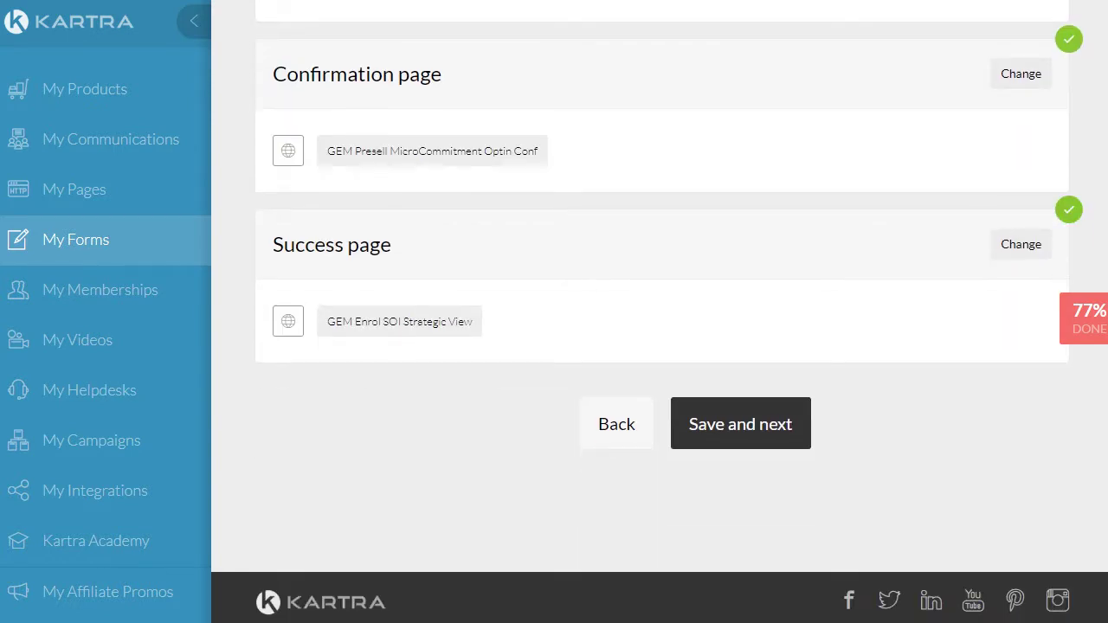
Check and save the custom page selection for the form's confirmation page, and open the success page selection for editing
{"action": "left_click", "coordinate": [1020, 74]}
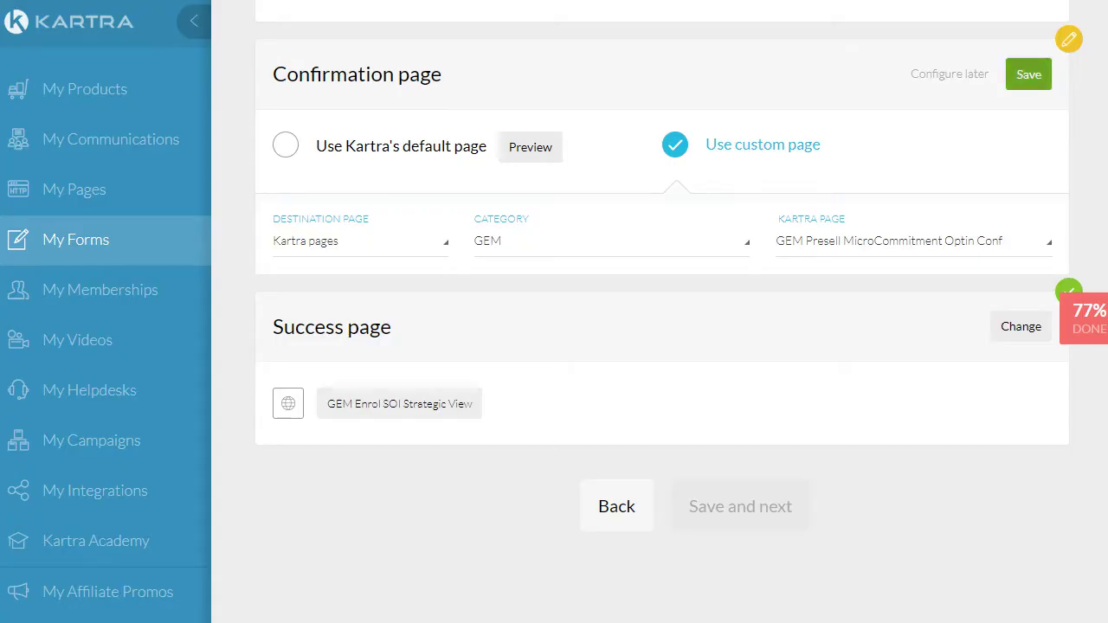
{"action": "left_click", "coordinate": [1029, 74]}
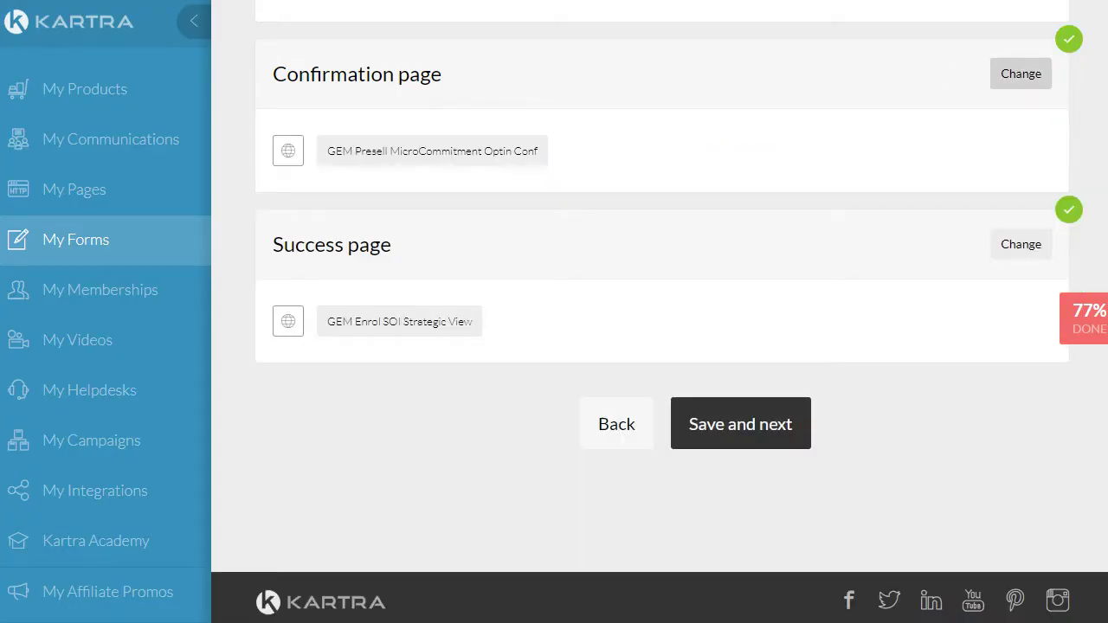
{"action": "left_click", "coordinate": [1020, 244]}
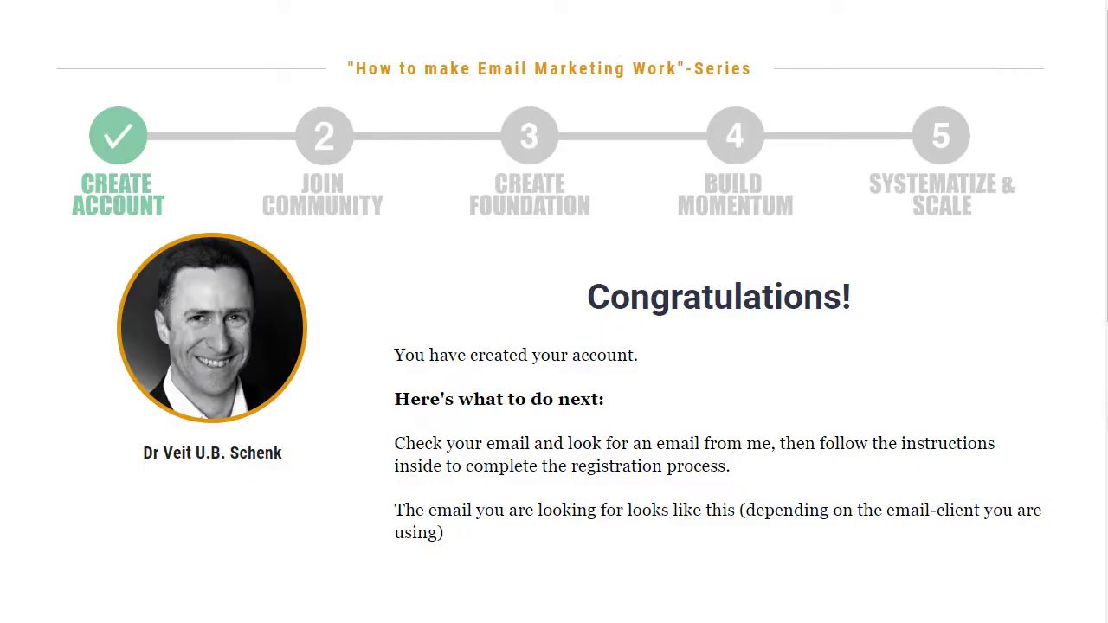
{"action": "type", "text": "https://eleuth.kartra.com/page/"}
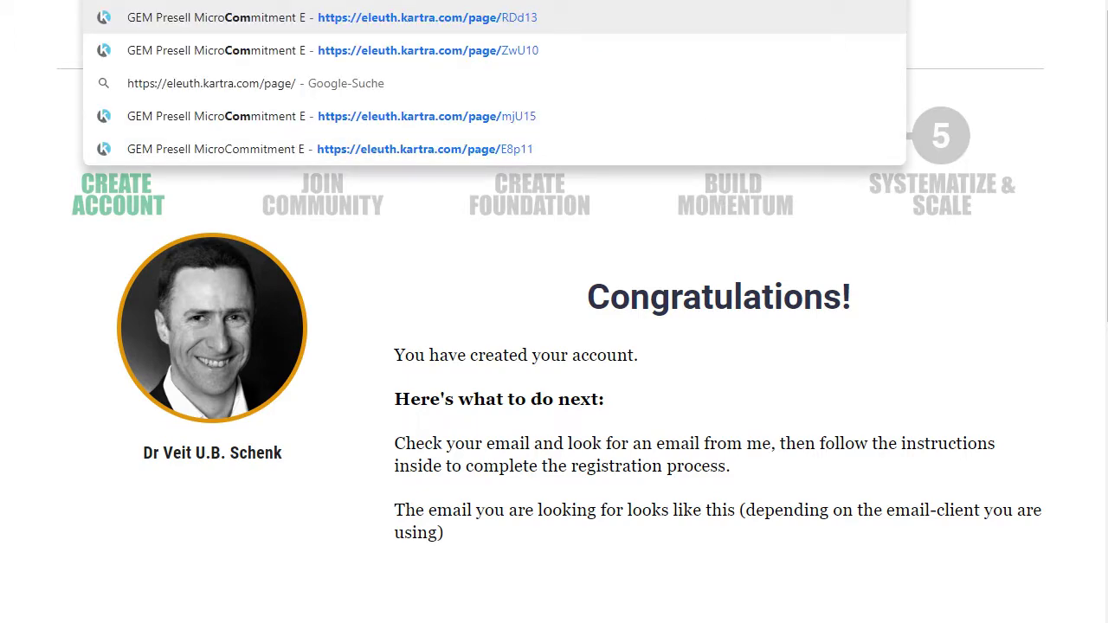
{"action": "left_click", "coordinate": [332, 116]}
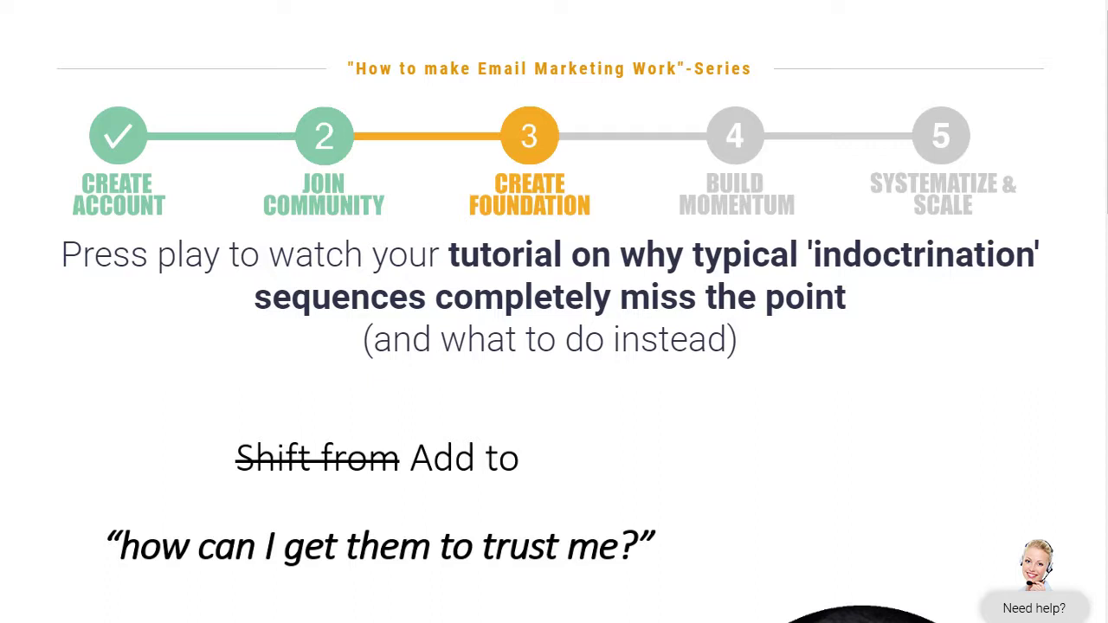
{"action": "scroll", "coordinate": [554, 347], "scroll_direction": "down", "scroll_amount": 4}
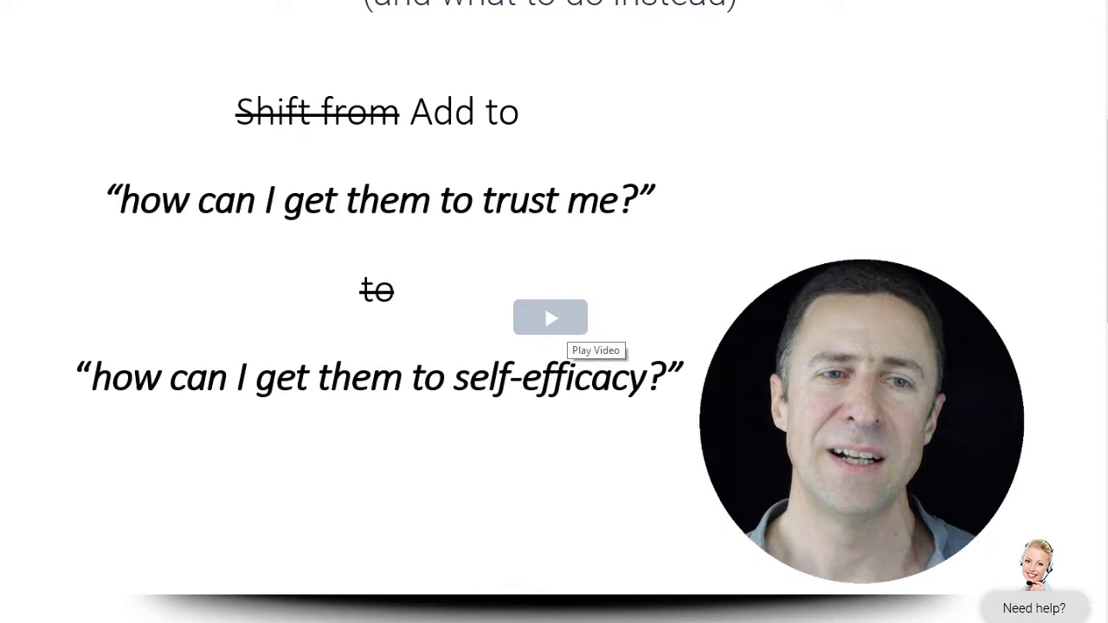
{"action": "scroll", "coordinate": [554, 346], "scroll_direction": "up", "scroll_amount": 4}
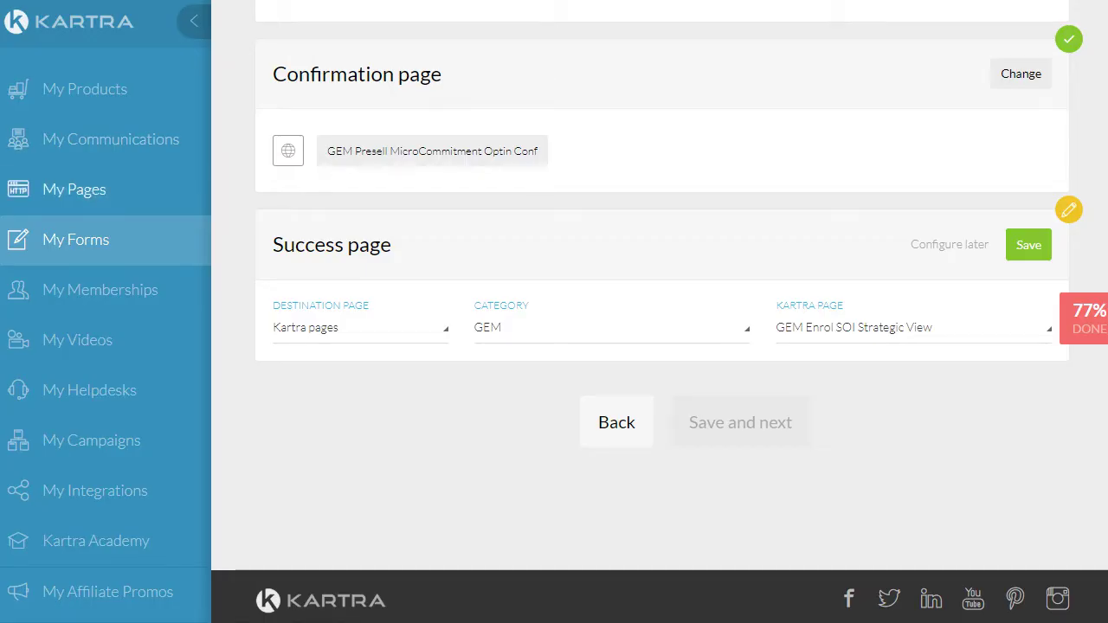
Return to the Kartra page list, look over the GEM pages, and show the account options
{"action": "left_click", "coordinate": [74, 188]}
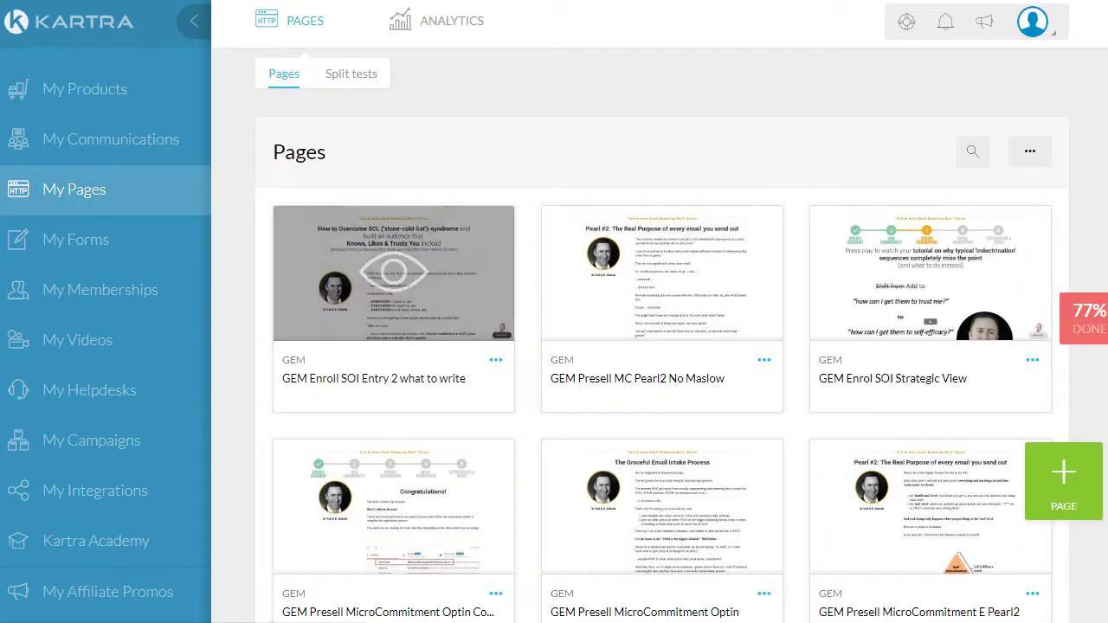
{"action": "scroll", "coordinate": [394, 272], "scroll_direction": "down", "scroll_amount": 1}
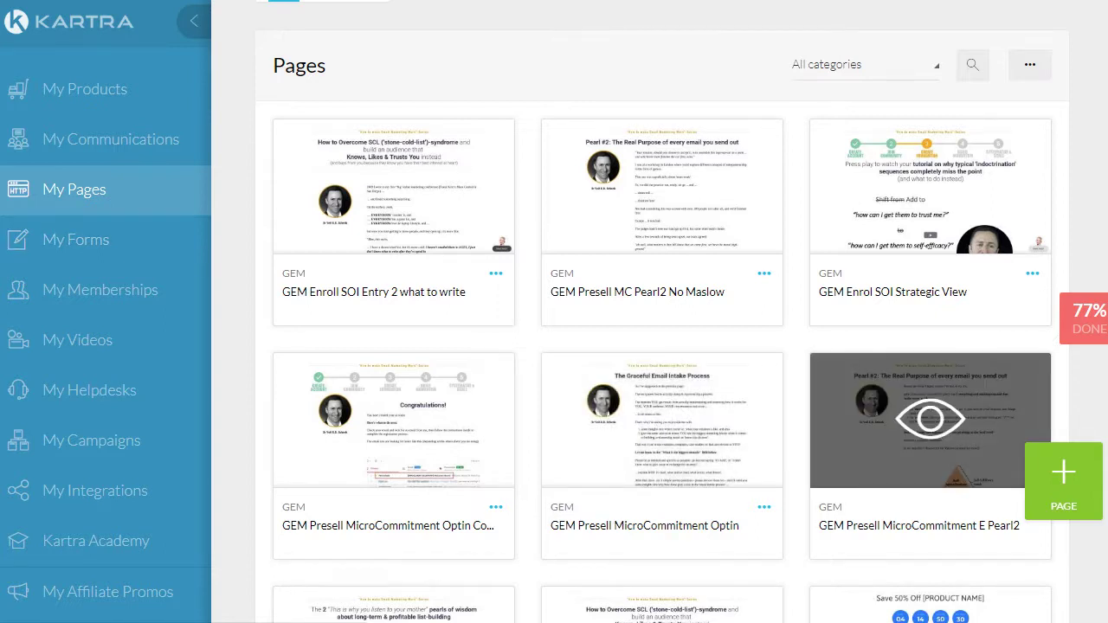
{"action": "scroll", "coordinate": [931, 420], "scroll_direction": "up", "scroll_amount": 2}
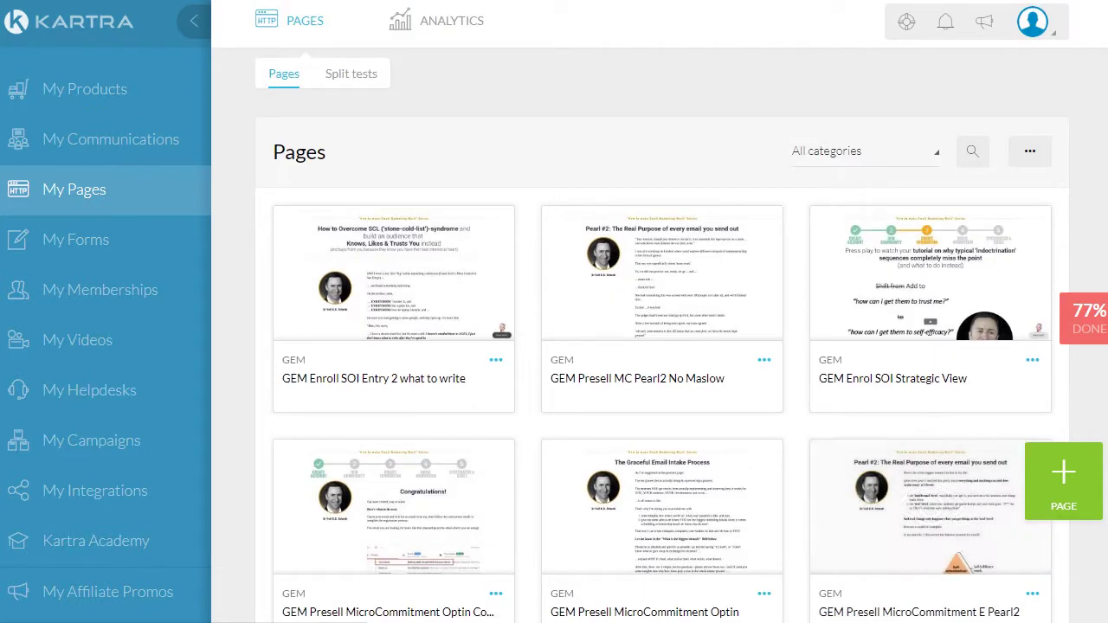
{"action": "left_click", "coordinate": [1033, 22]}
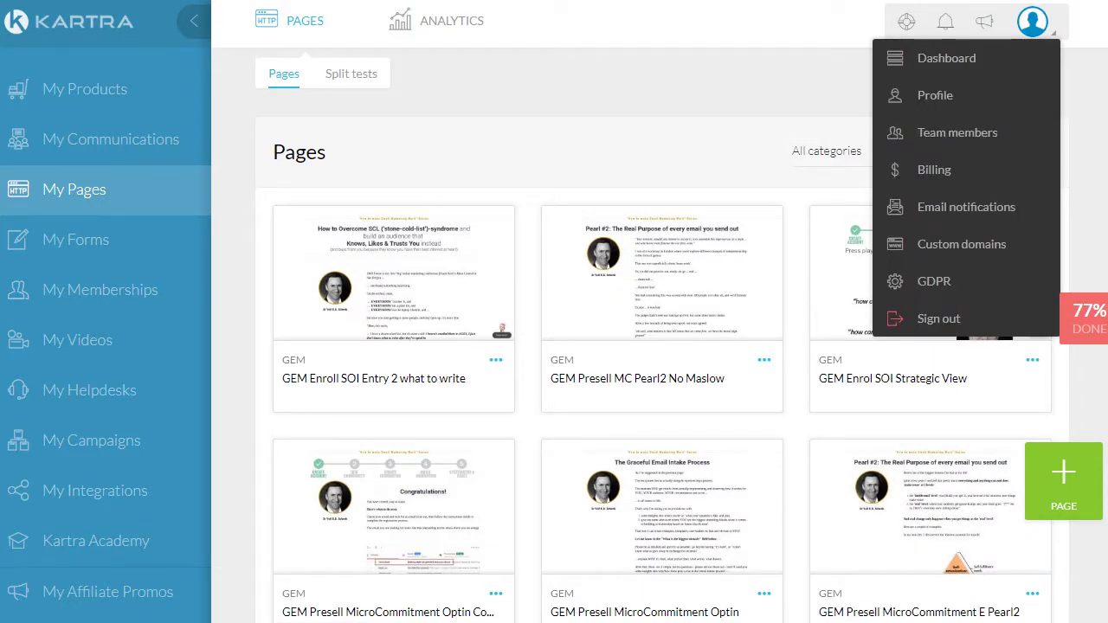